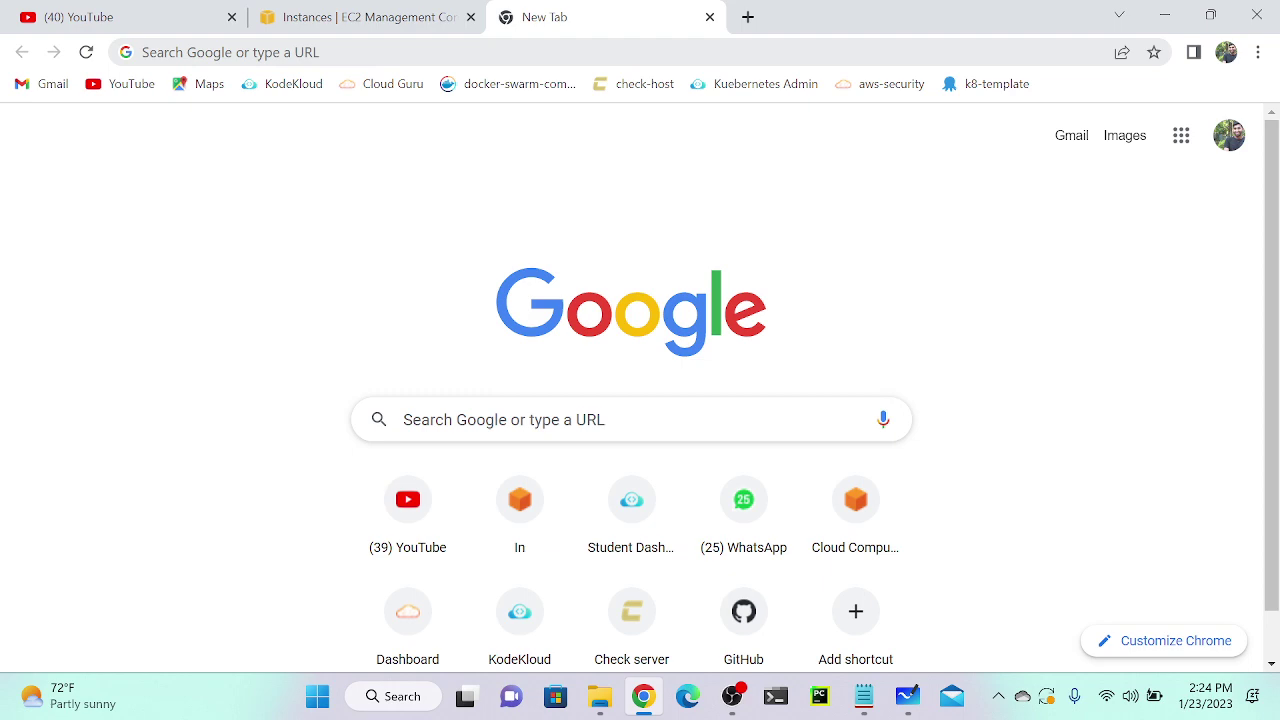
Step: Search the web for "aws cost calculator"
left_click(230, 52)
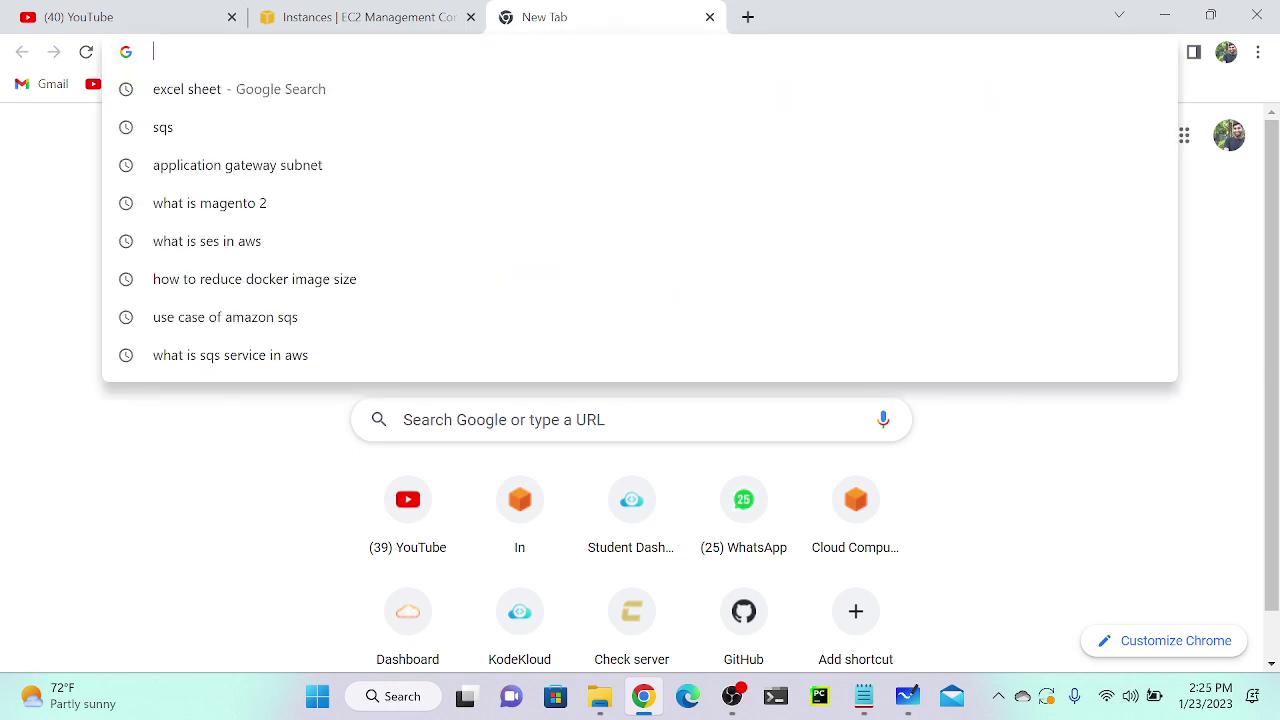
type("aws cost")
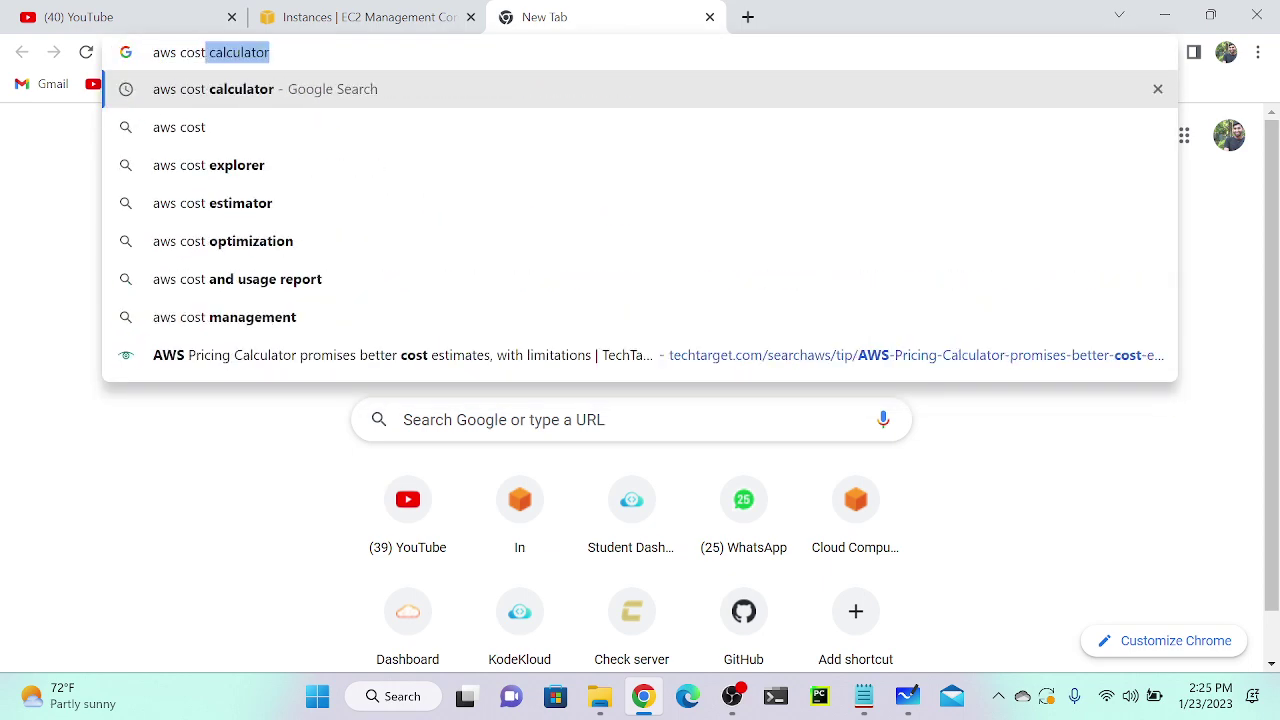
key("Return")
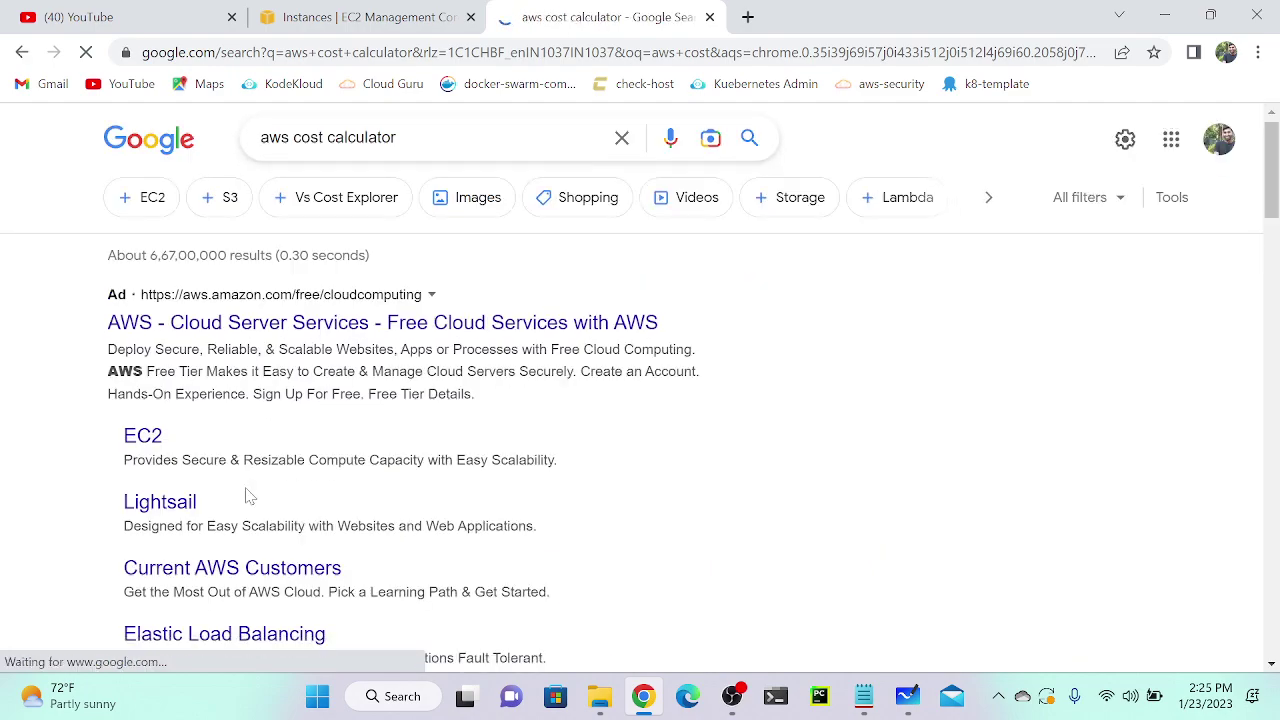
Step: Open the AWS Pricing Calculator site from the search results
scroll(249, 494, "down", 3)
key("ctrl+plus")
key("ctrl+plus")
key("ctrl+plus")
key("ctrl+plus")
key("ctrl+plus")
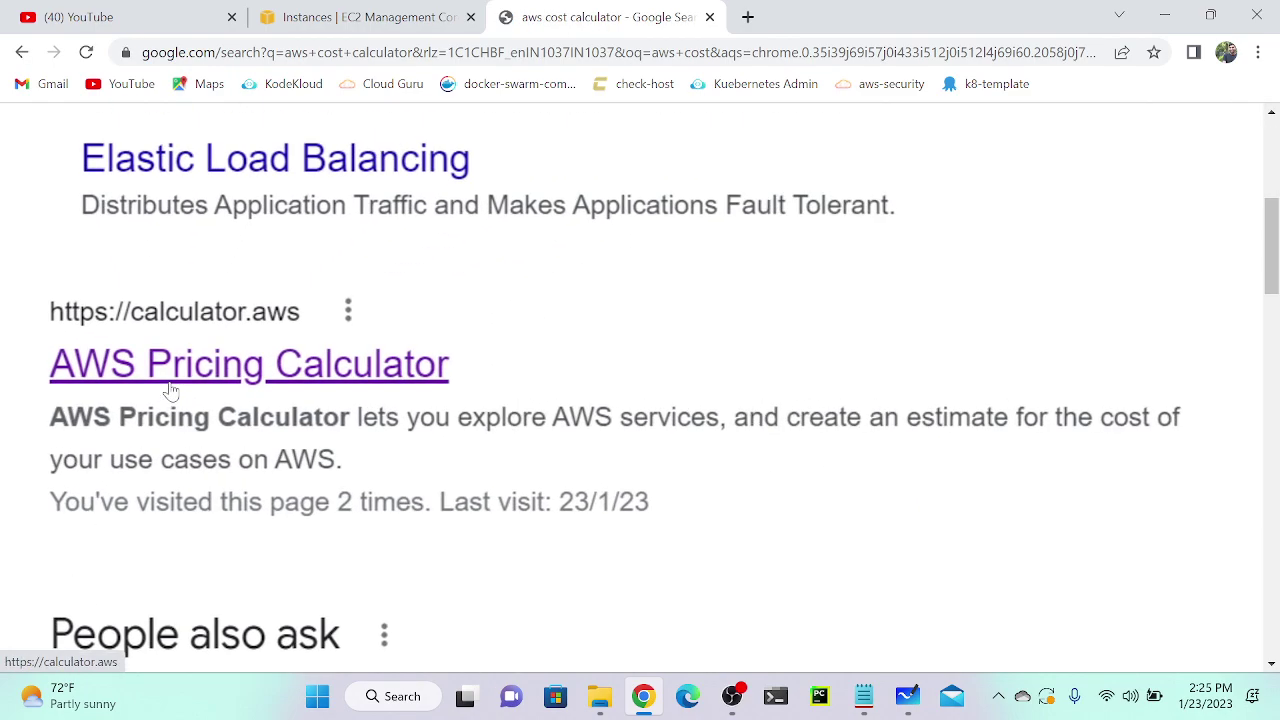
key("ctrl+minus")
key("ctrl+minus")
key("ctrl+minus")
left_click(178, 372)
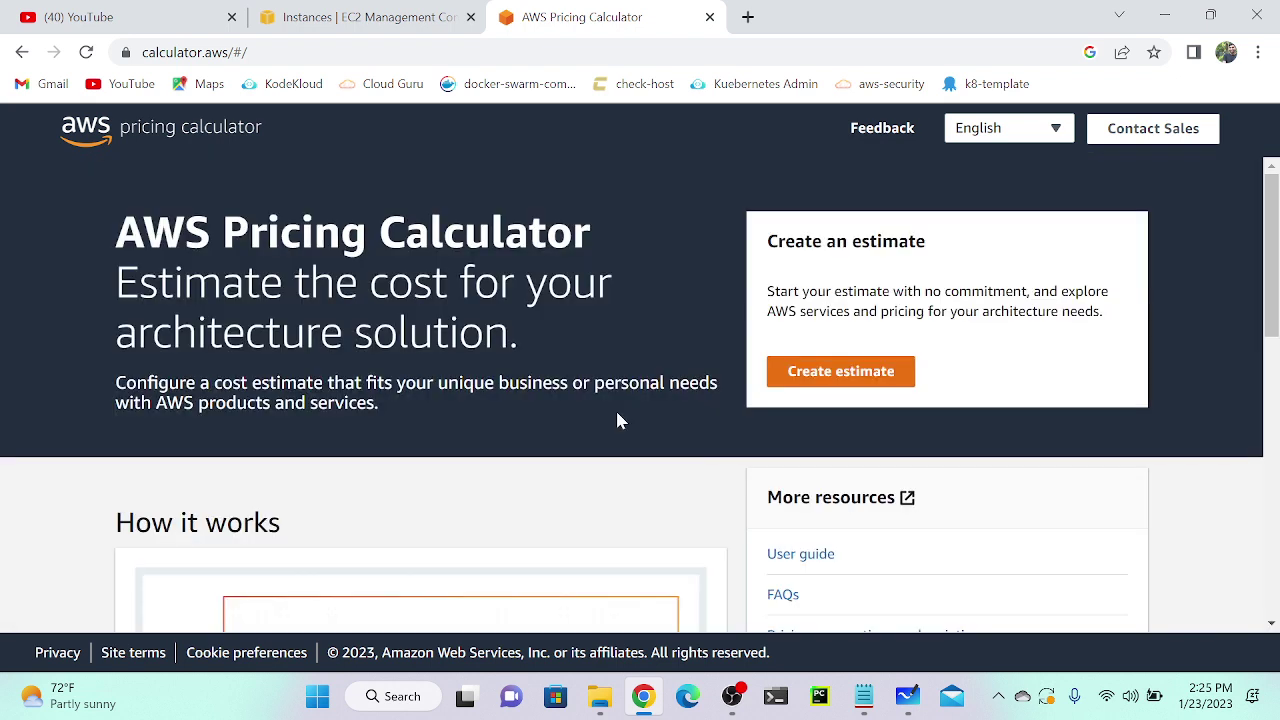
Step: Create a new estimate and set its region to US East (N. Virginia)
left_click(850, 374)
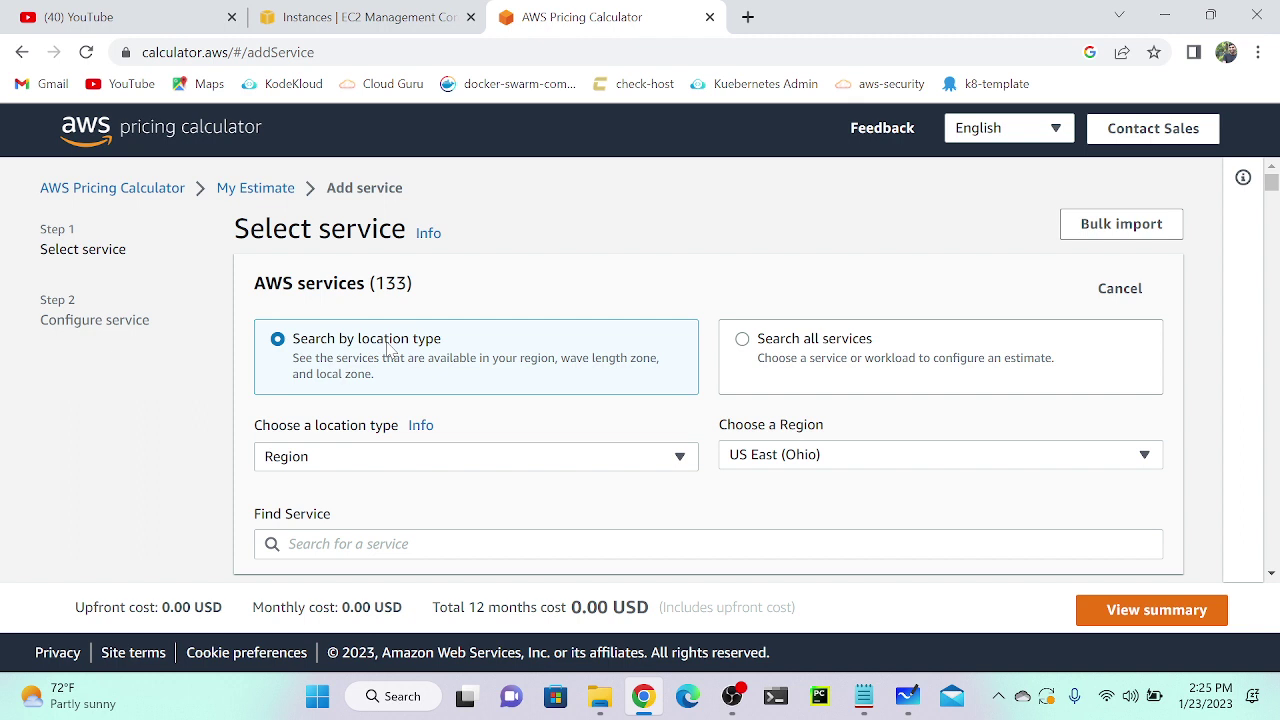
left_click(765, 456)
left_click(808, 295)
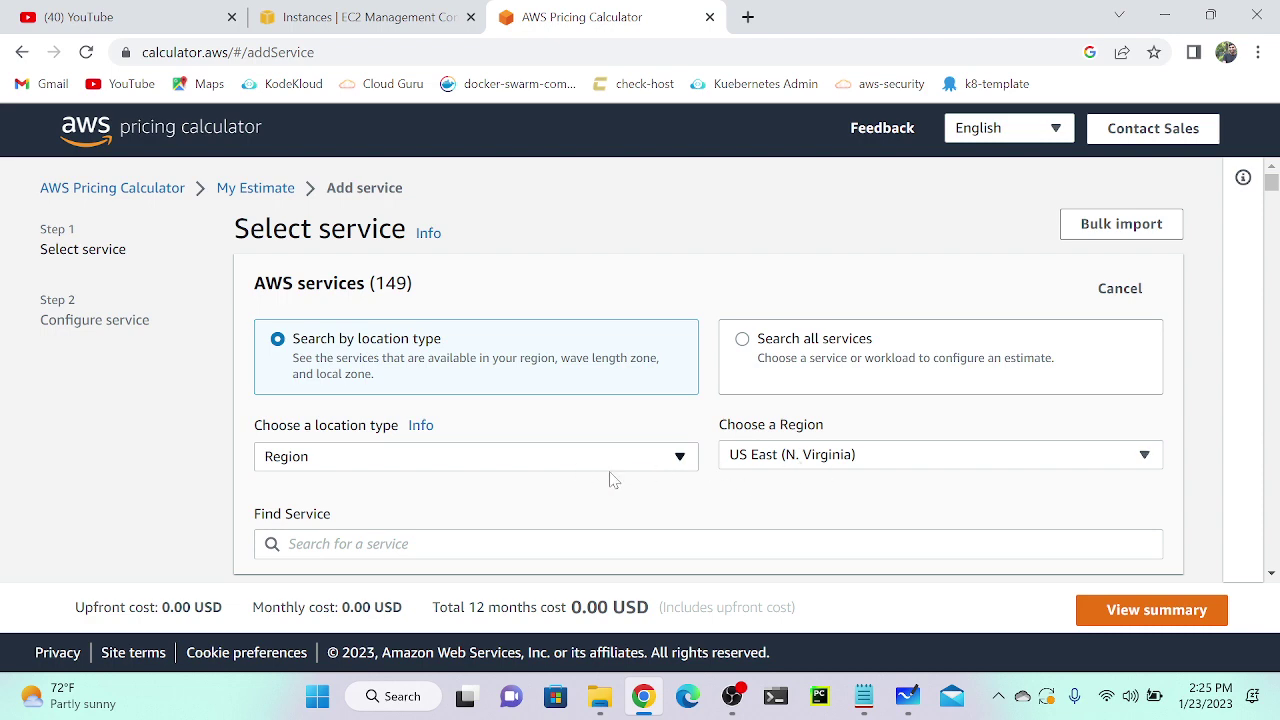
Step: Find the "ec2" service and open the configuration of Amazon EC2
scroll(562, 482, "down", 2)
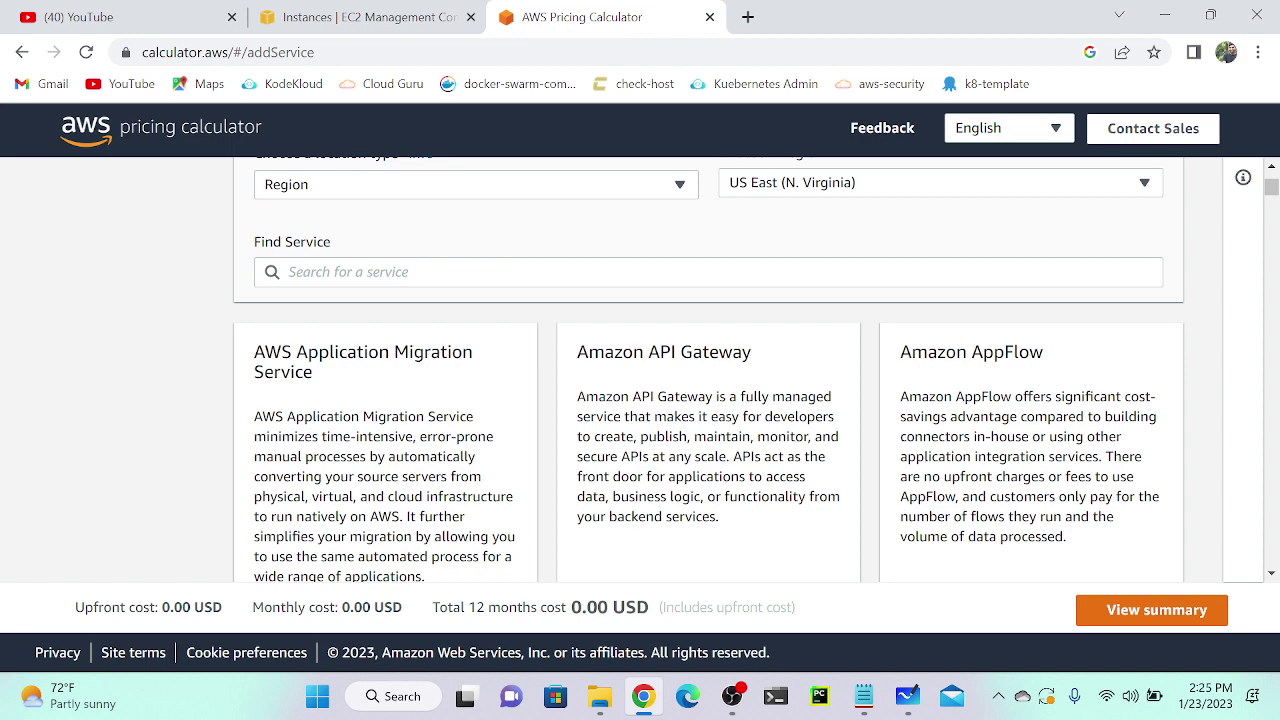
left_click(350, 272)
type("ec2")
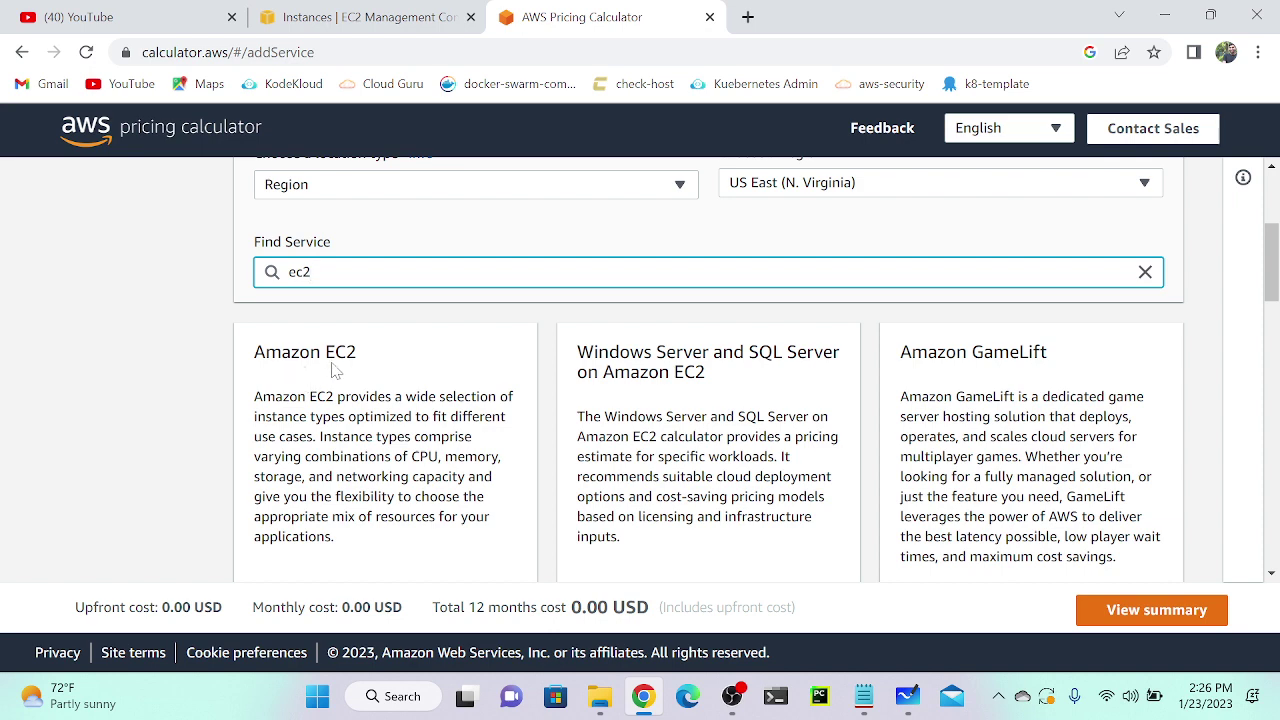
scroll(340, 370, "down", 1)
scroll(340, 370, "down", 1)
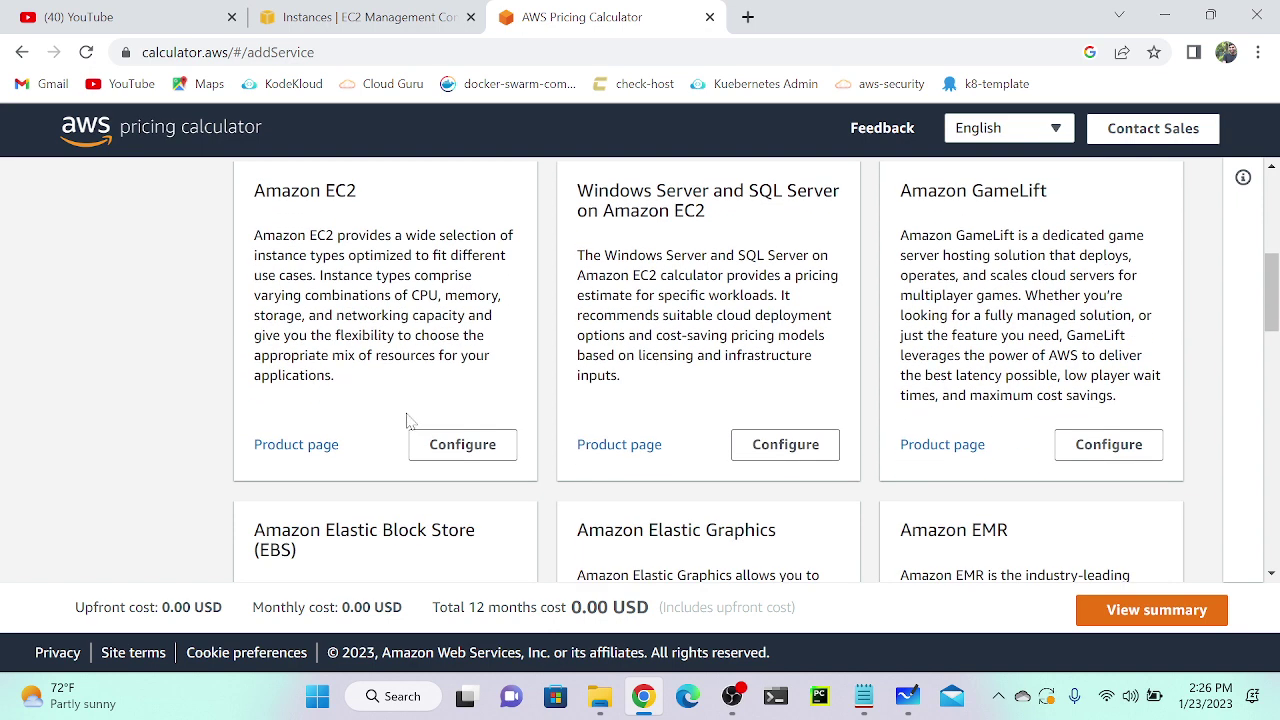
left_click(455, 446)
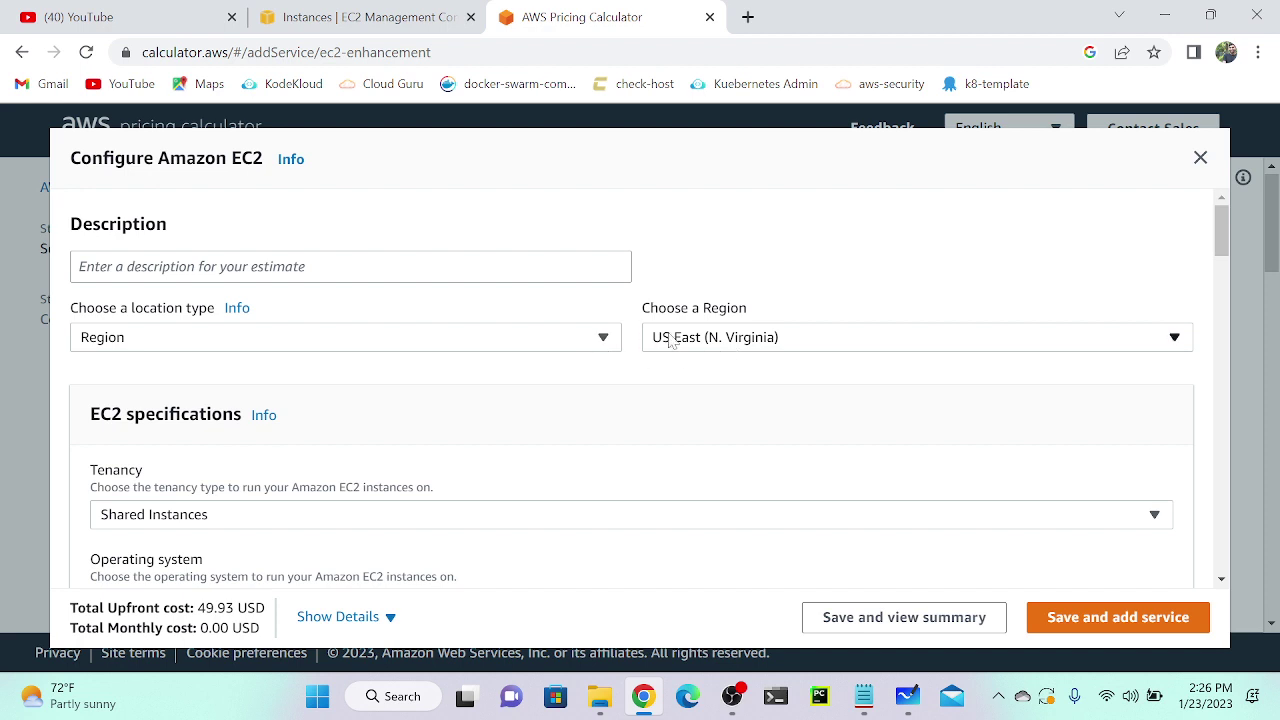
Step: Enter "my-test-estimate" as the description of the EC2 estimate
left_click(446, 262)
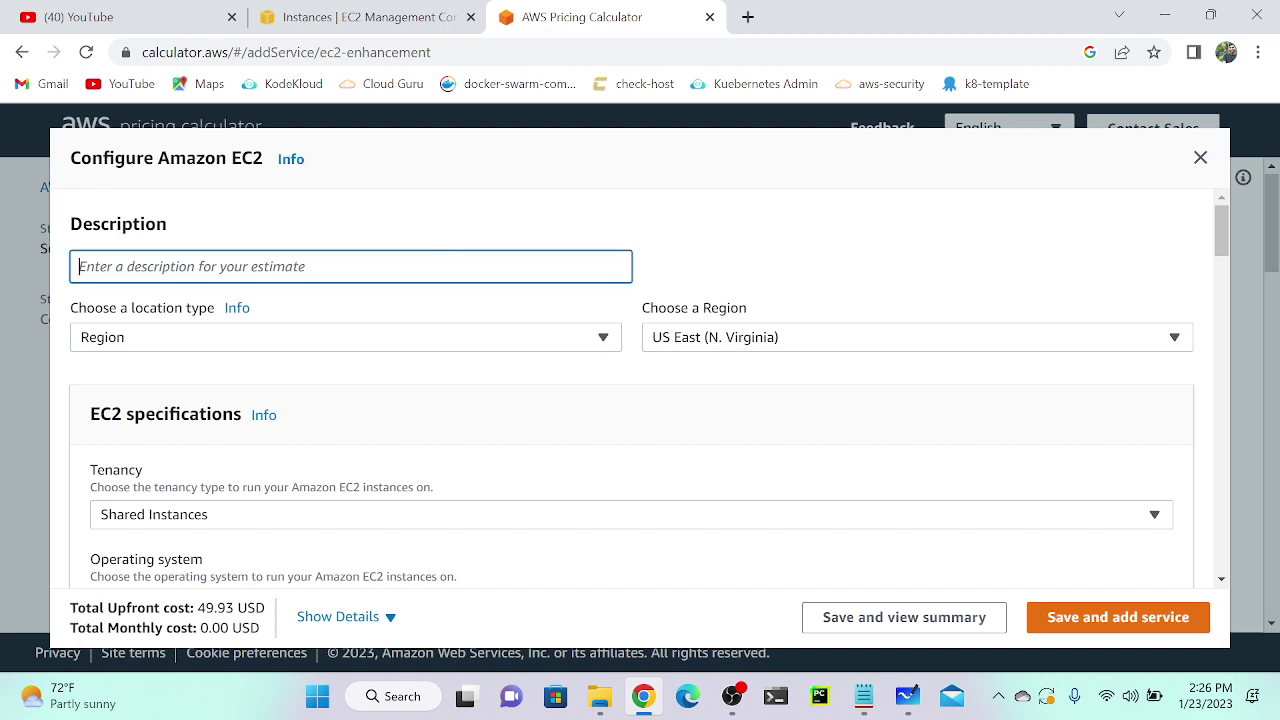
type("my-t")
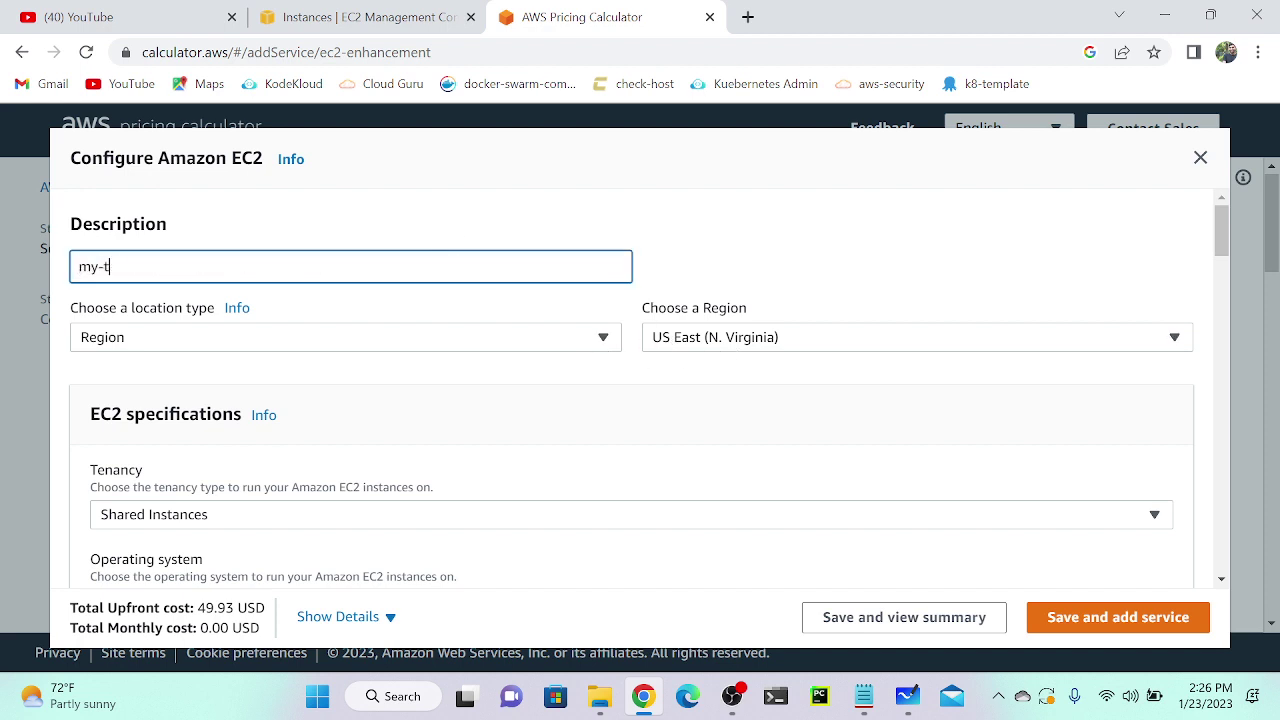
type("est-estimate")
Step: Review the tenancy and operating system choices, keeping Shared Instances as the tenancy and Linux as the operating system
scroll(308, 421, "down", 2)
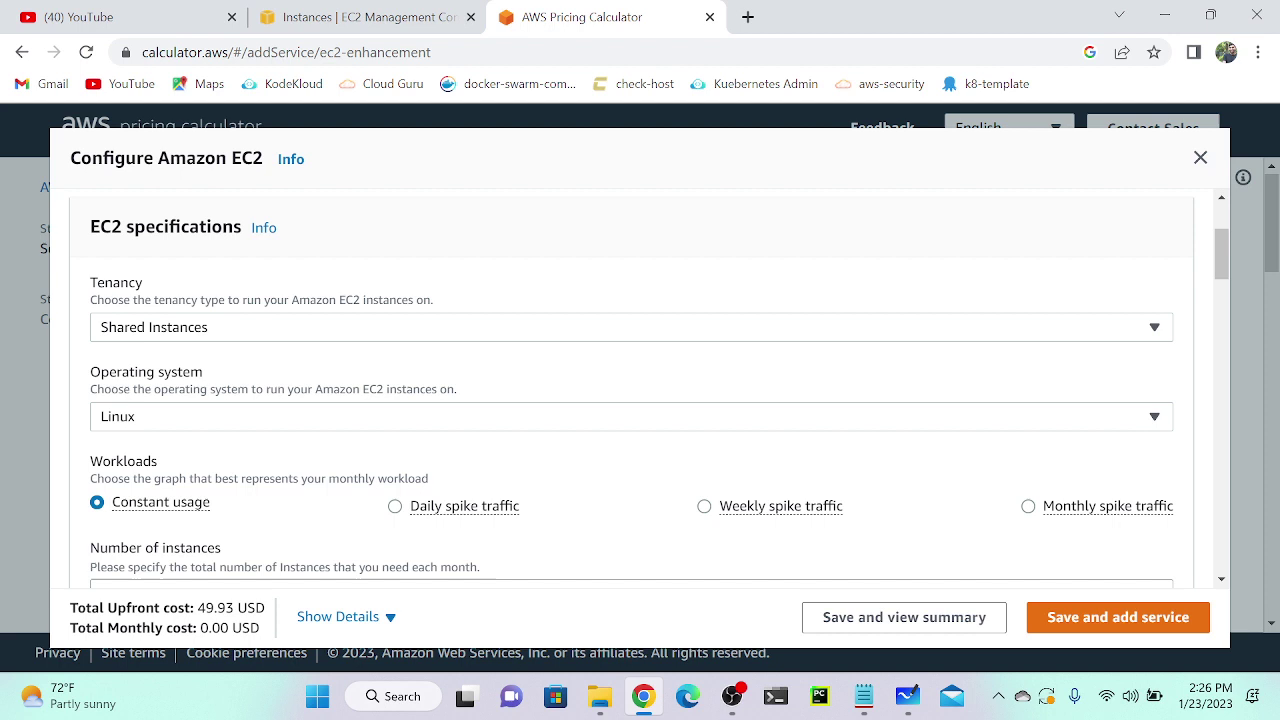
left_click(136, 330)
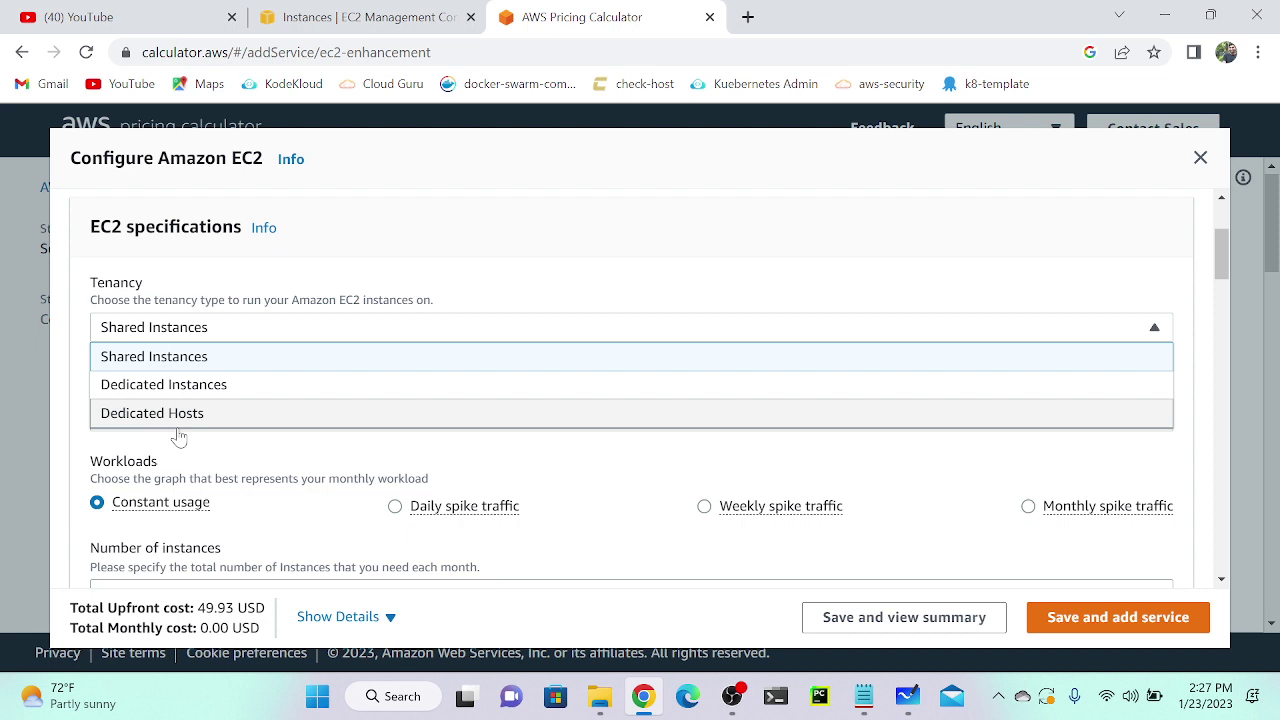
left_click(198, 337)
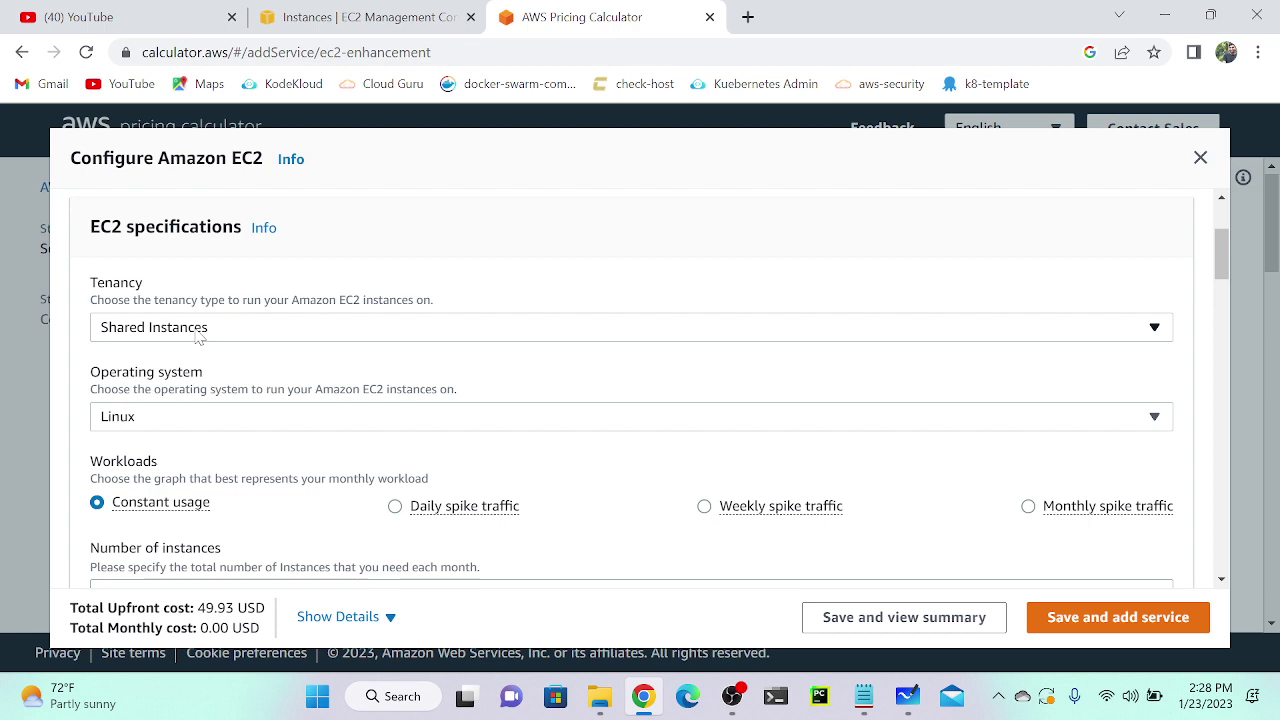
scroll(199, 337, "down", 1)
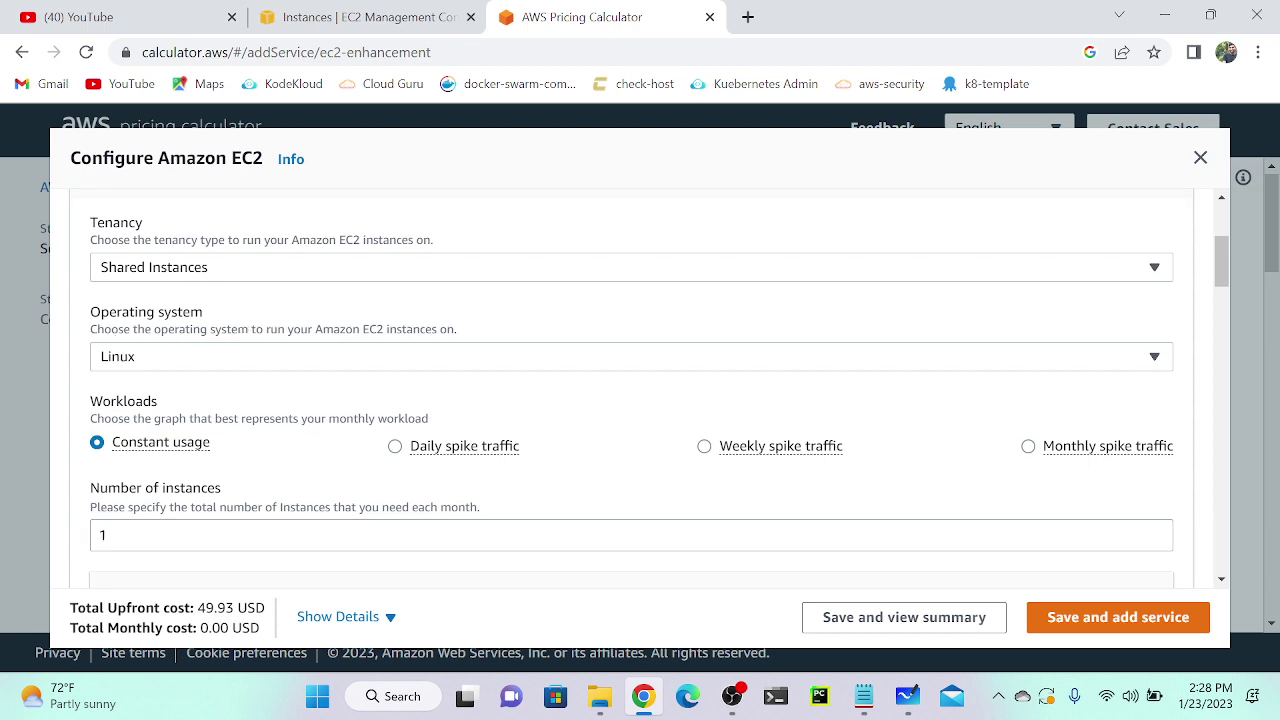
left_click(194, 366)
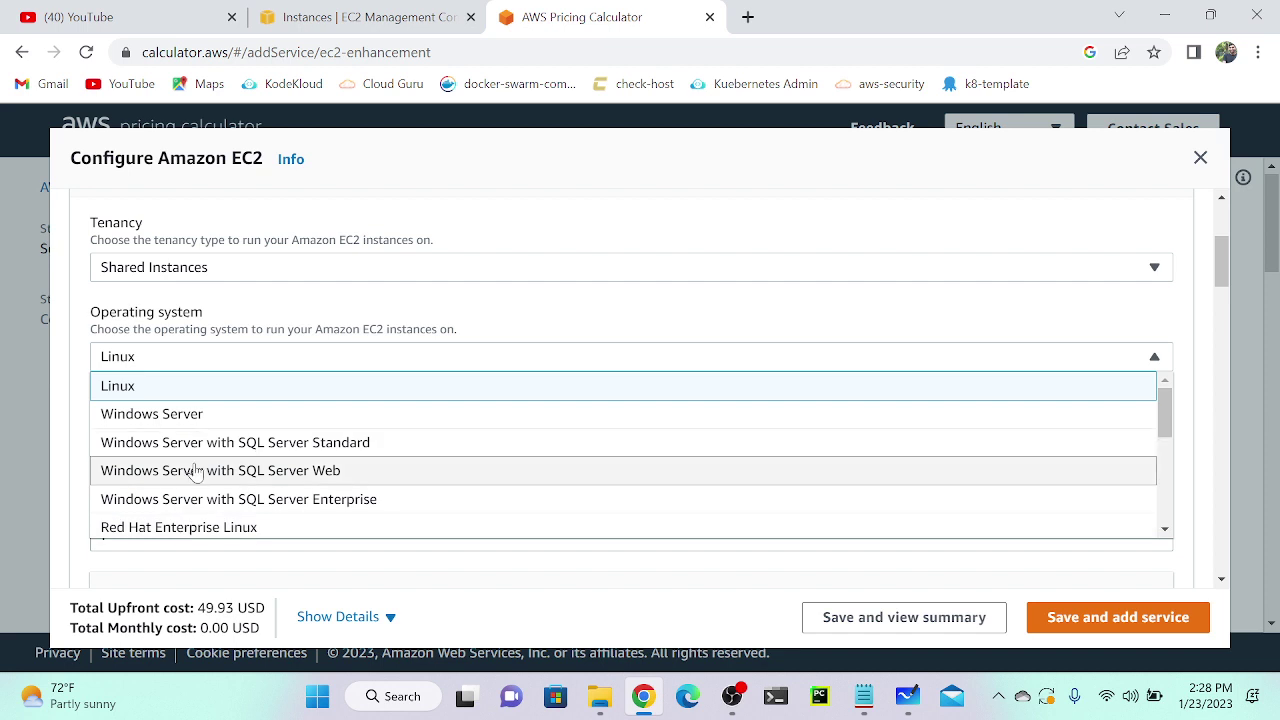
left_click(178, 389)
Step: Filter the EC2 instance types by "t2.micro" and review that instance's specifications and hourly cost
scroll(365, 418, "down", 1)
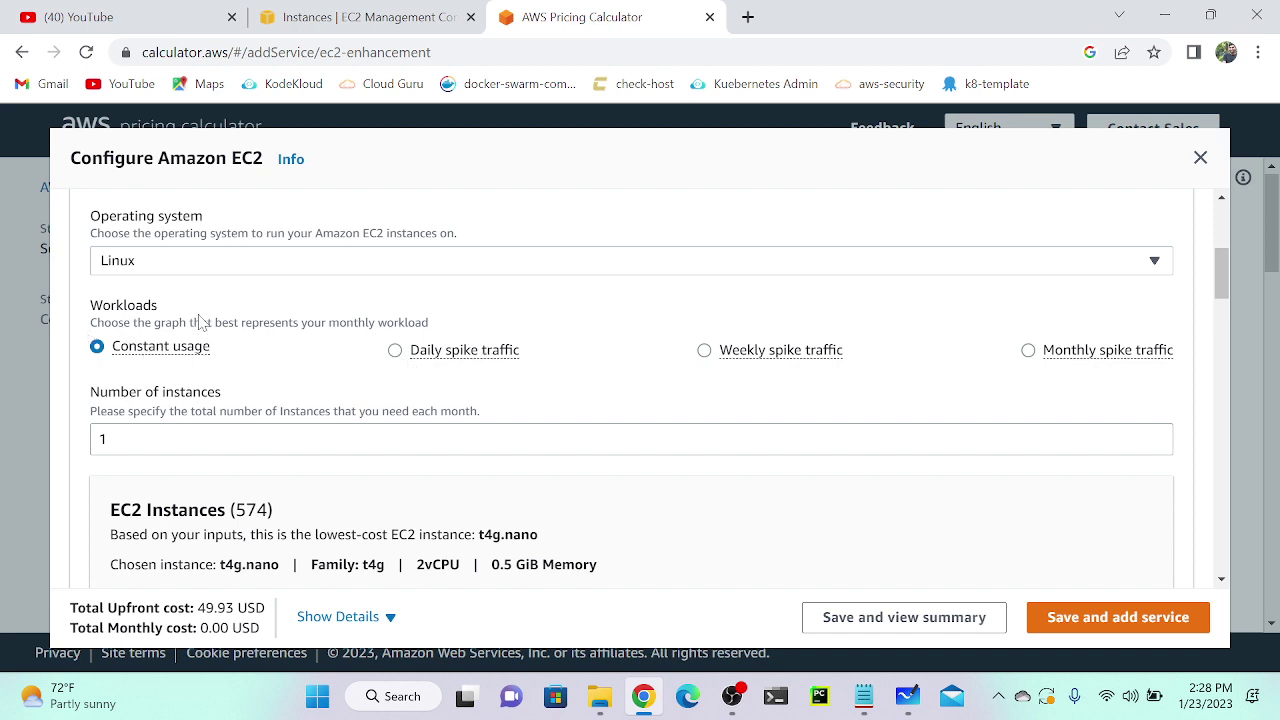
scroll(360, 393, "down", 1)
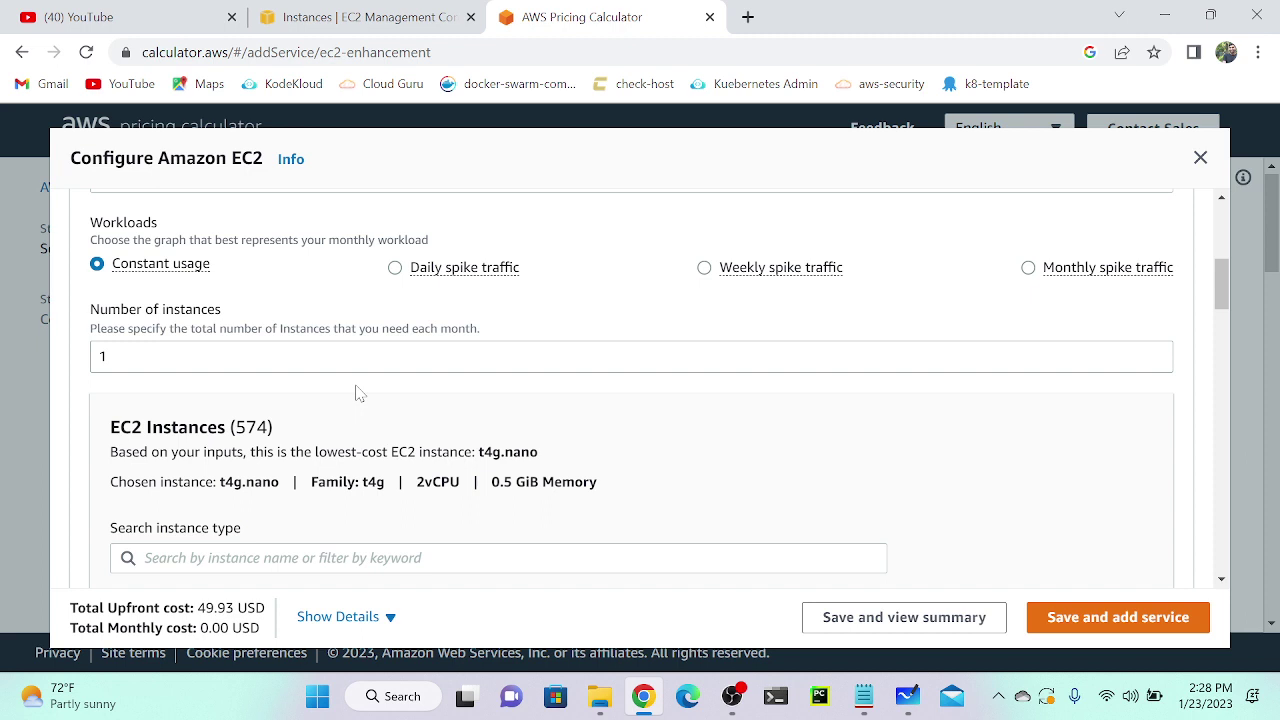
scroll(360, 393, "down", 3)
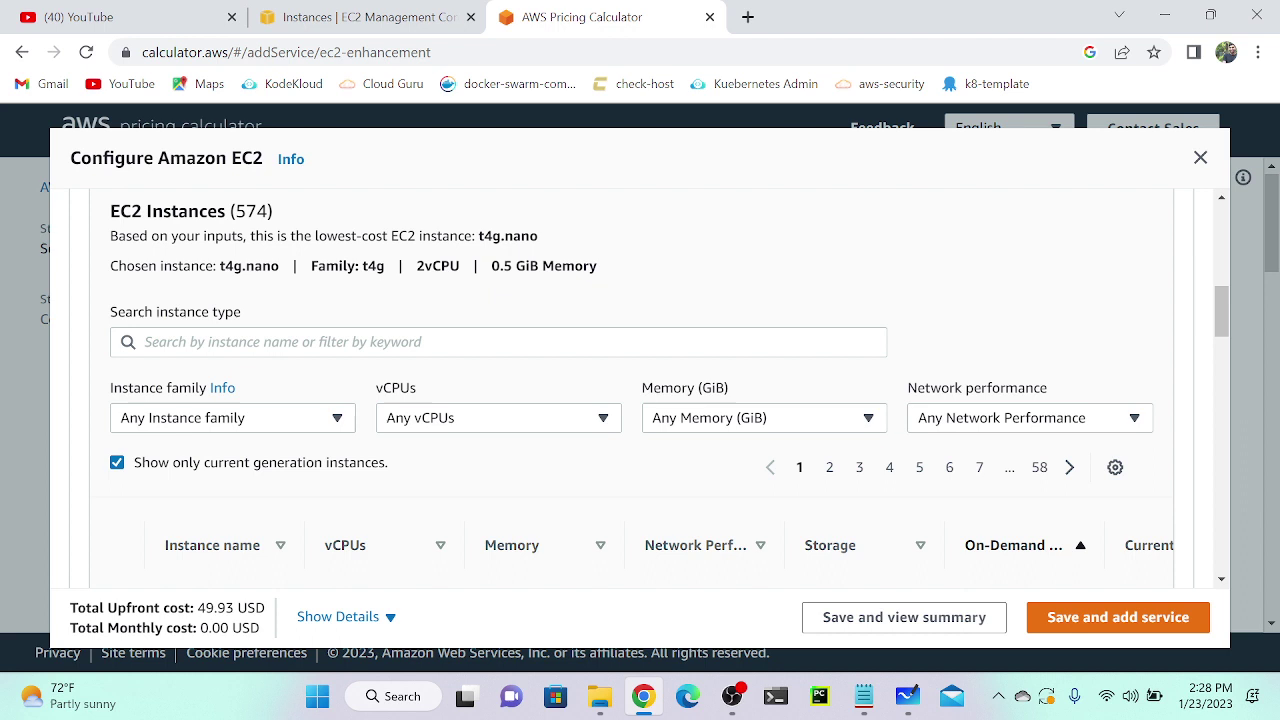
left_click(145, 342)
type("t2.mic")
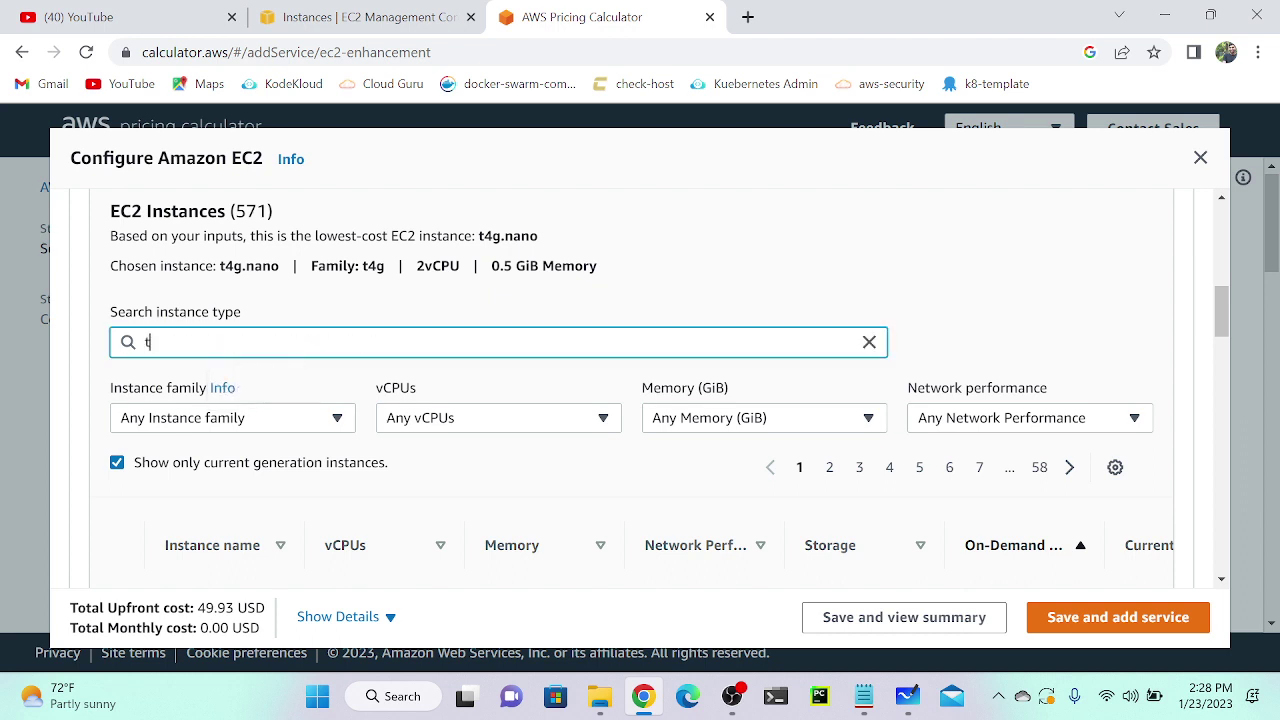
type("ro")
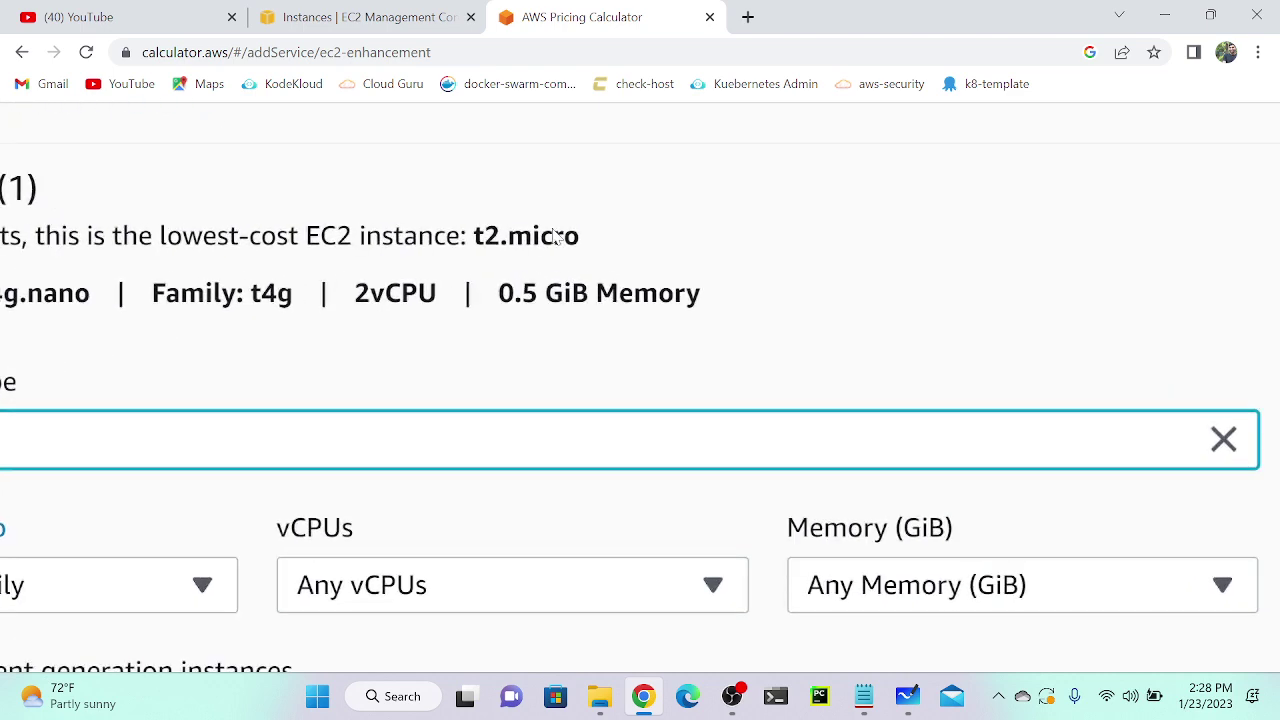
left_click_drag(199, 342, 35, 348)
key("BackSpace")
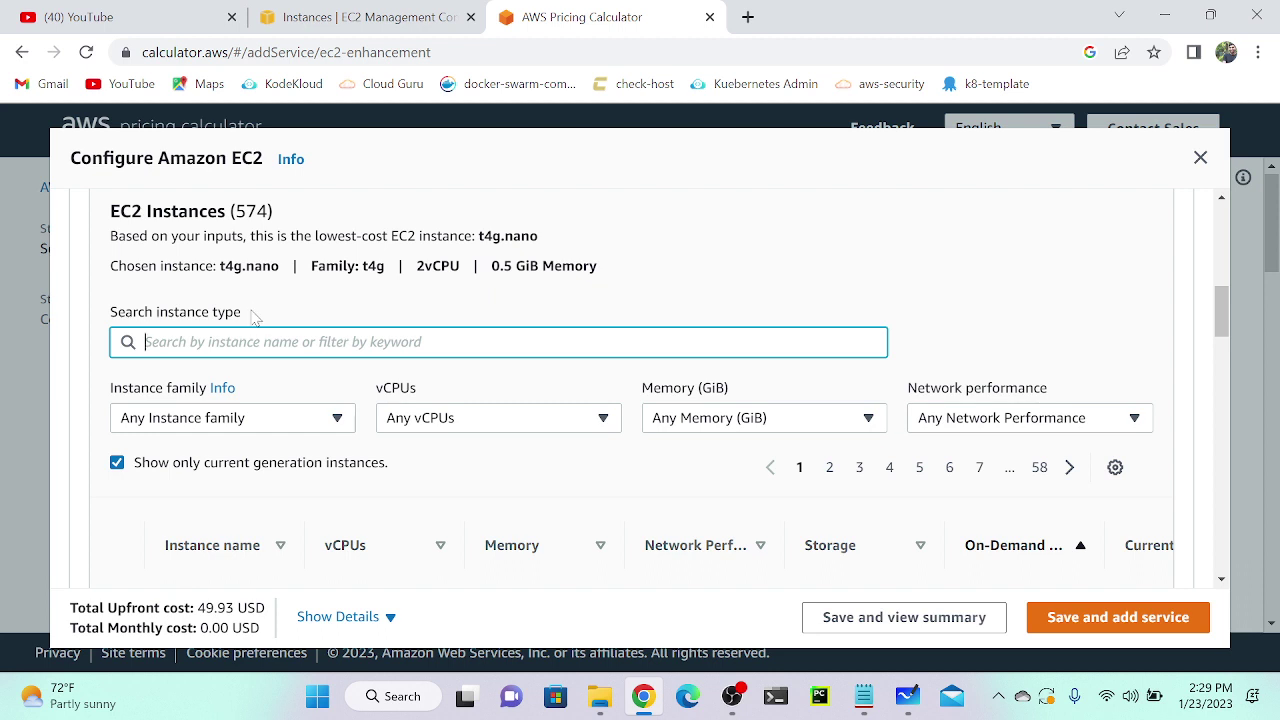
type("t2.micro")
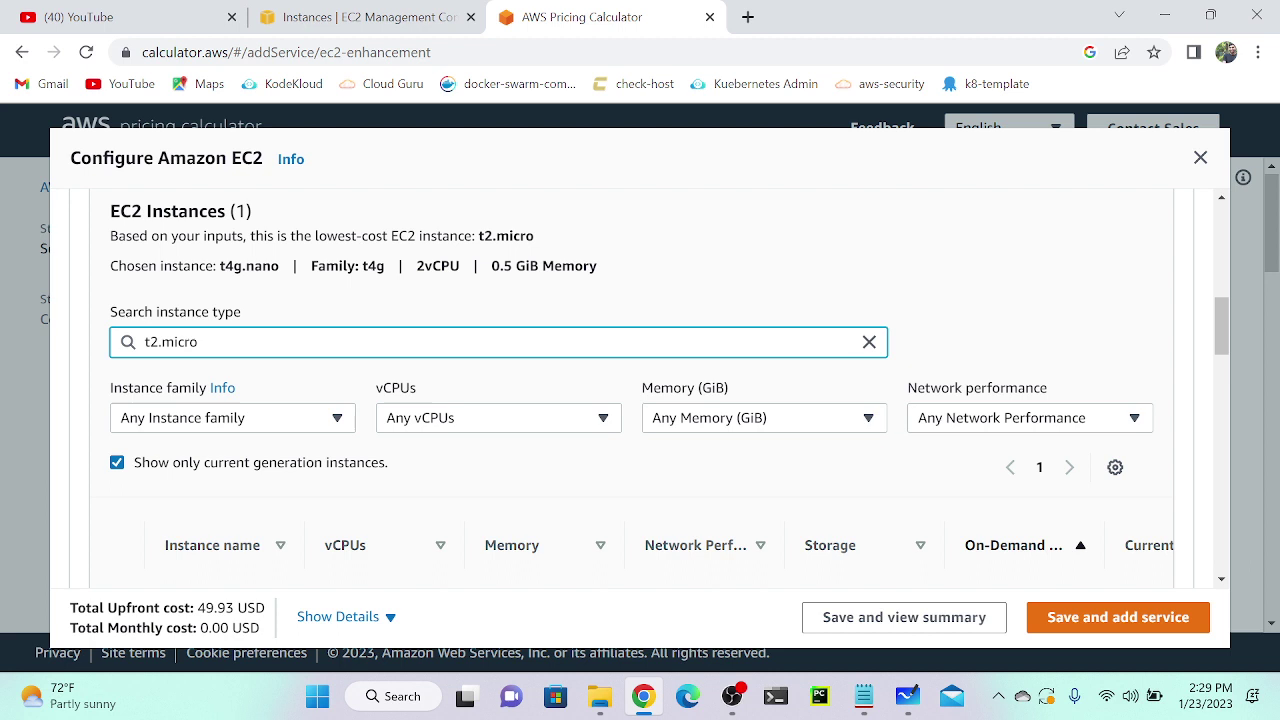
scroll(340, 335, "down", 1)
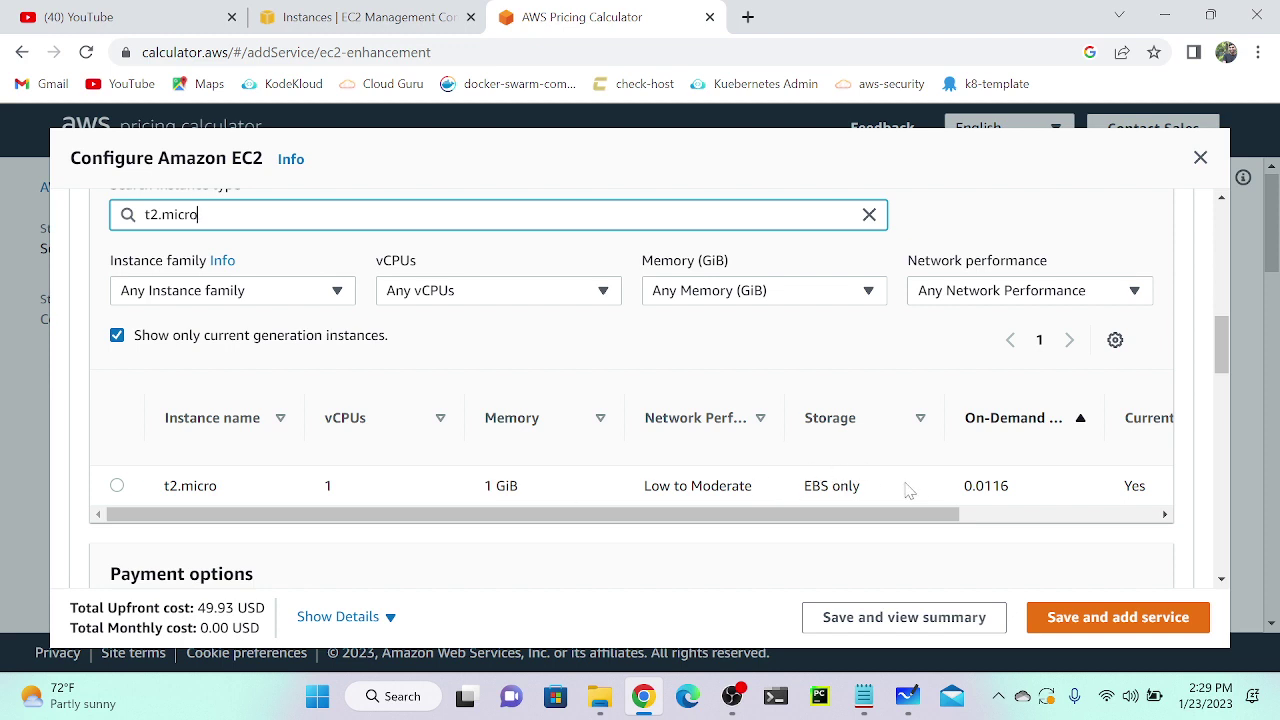
scroll(1000, 473, "right", 3)
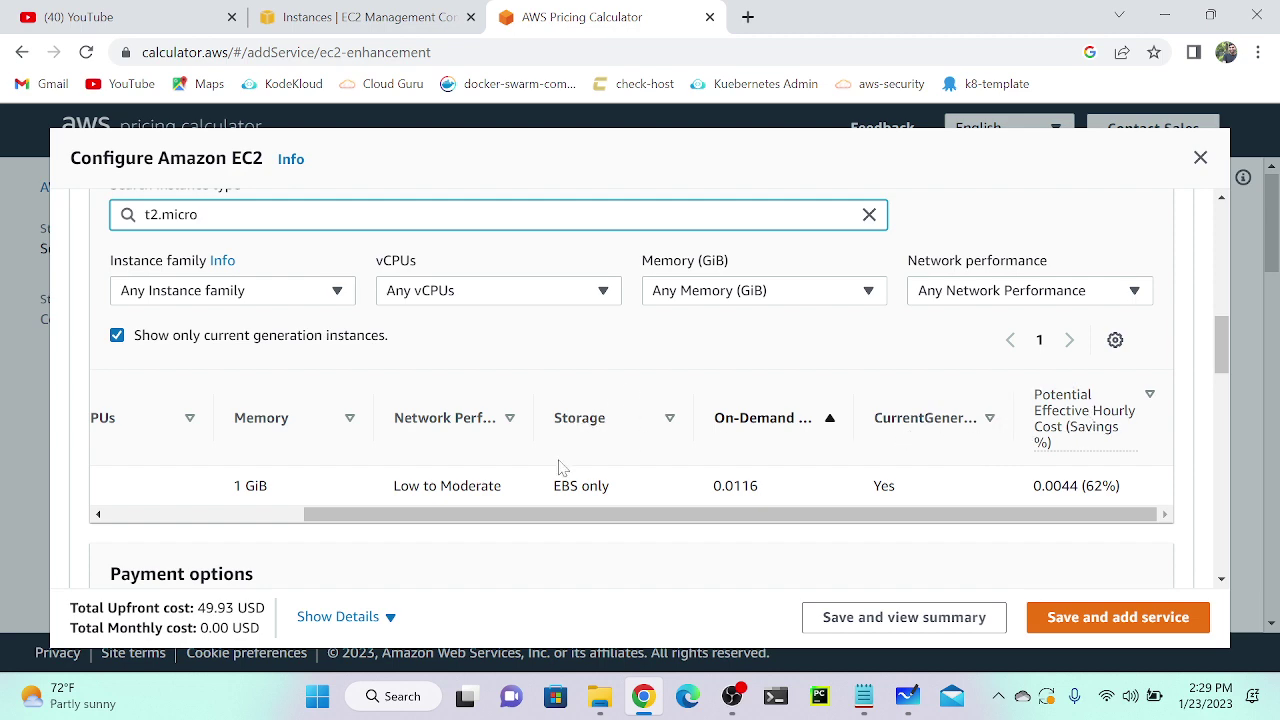
scroll(562, 467, "left", 3)
Step: Choose On-Demand as the payment option for the EC2 instance and review its cost
scroll(562, 467, "down", 3)
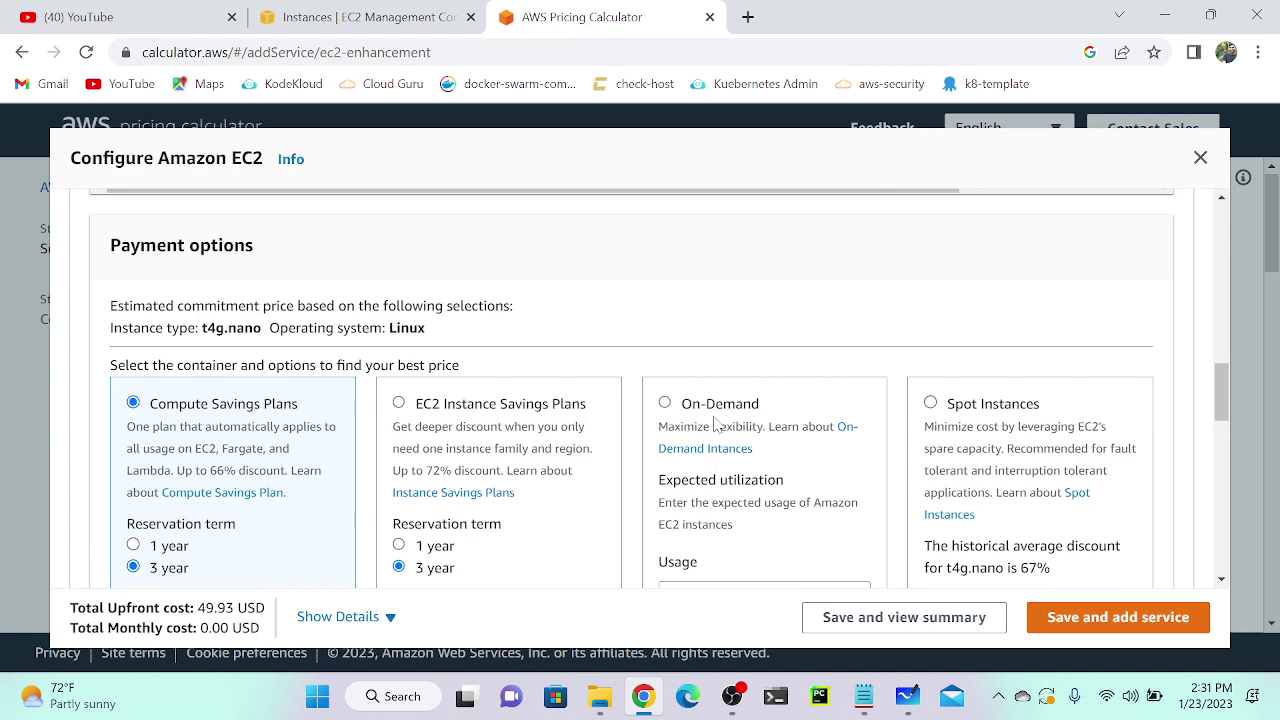
left_click(665, 402)
scroll(665, 402, "down", 1)
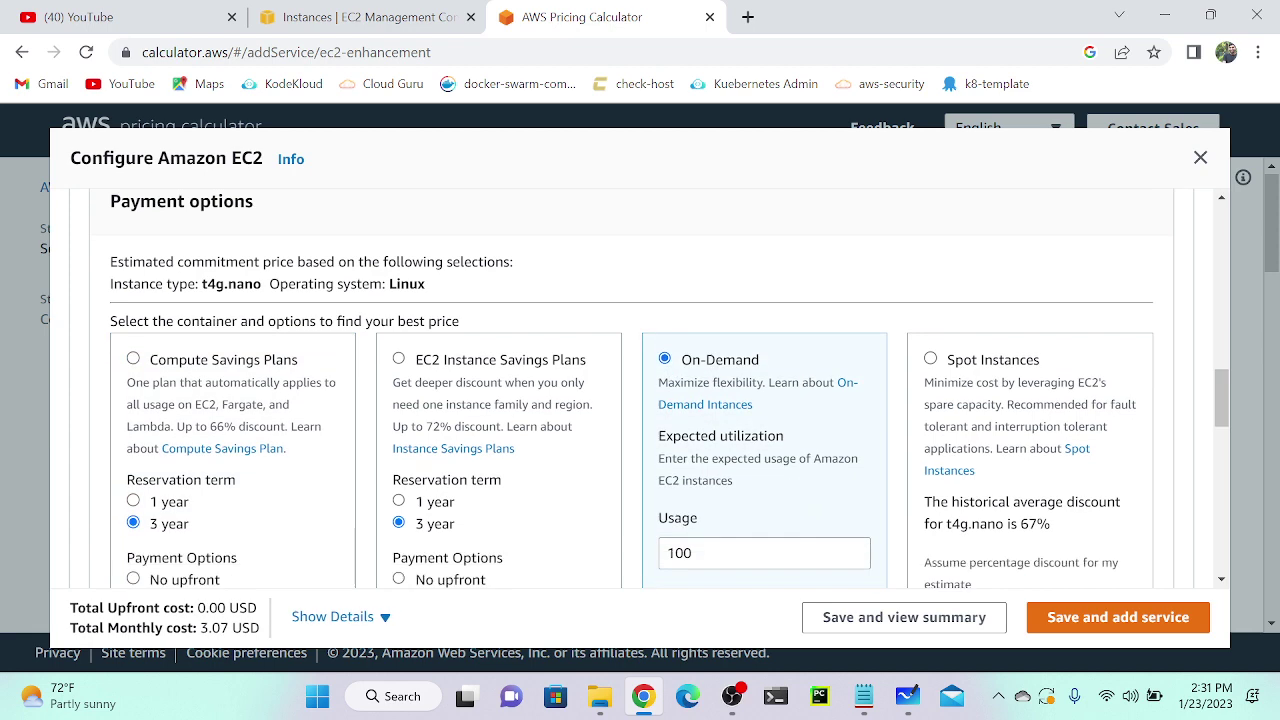
scroll(672, 413, "down", 3)
scroll(672, 413, "down", 3)
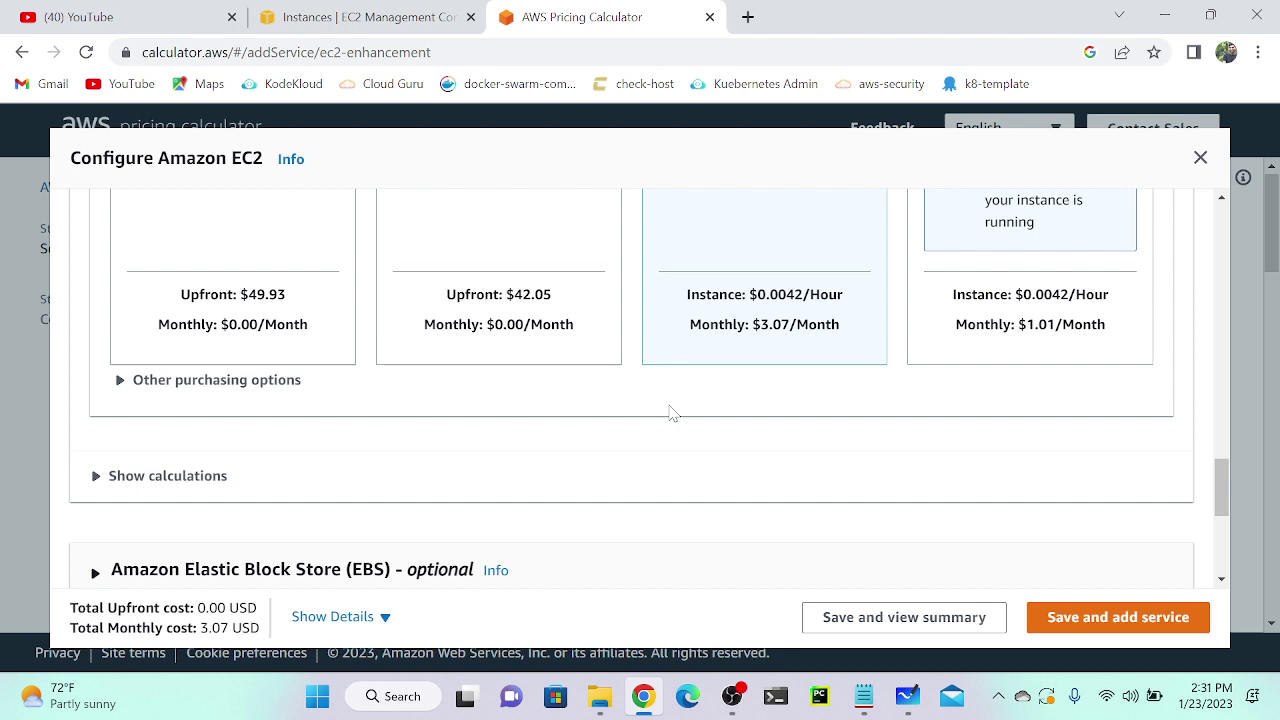
Step: Look over the optional EC2 cost sections, and save the EC2 configuration to the estimate as an added service
scroll(672, 413, "down", 4)
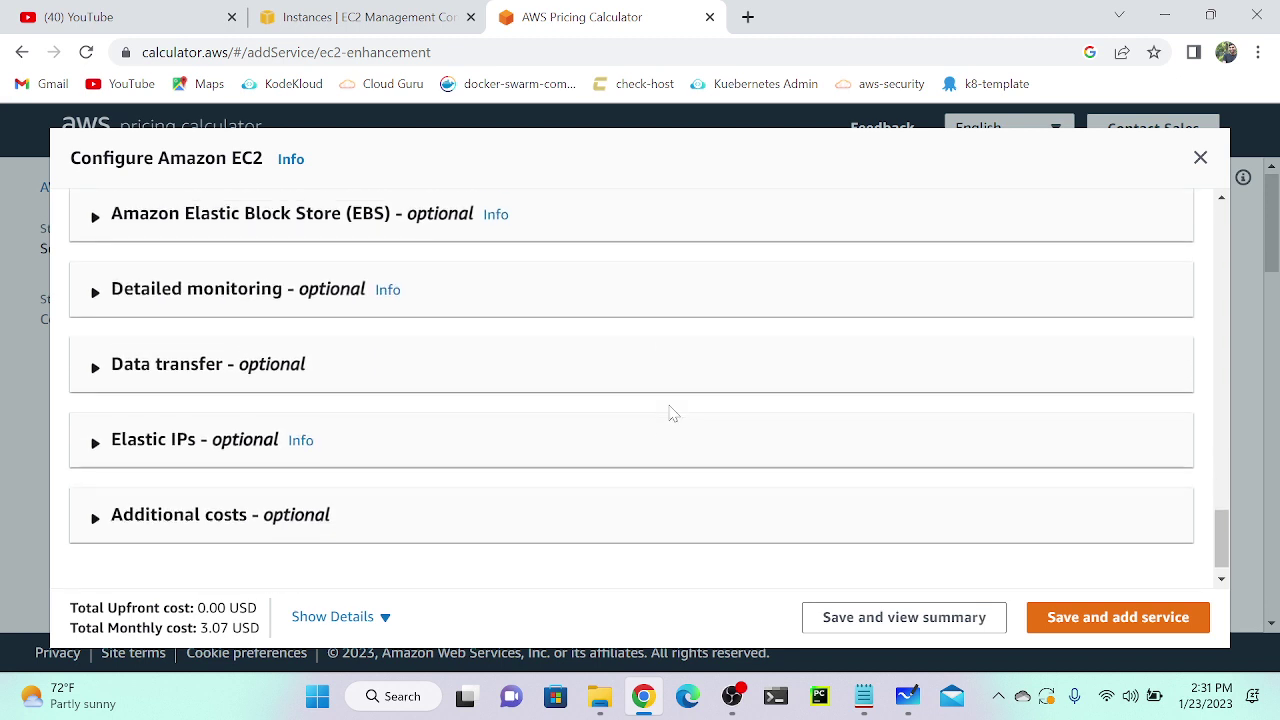
scroll(673, 413, "up", 3)
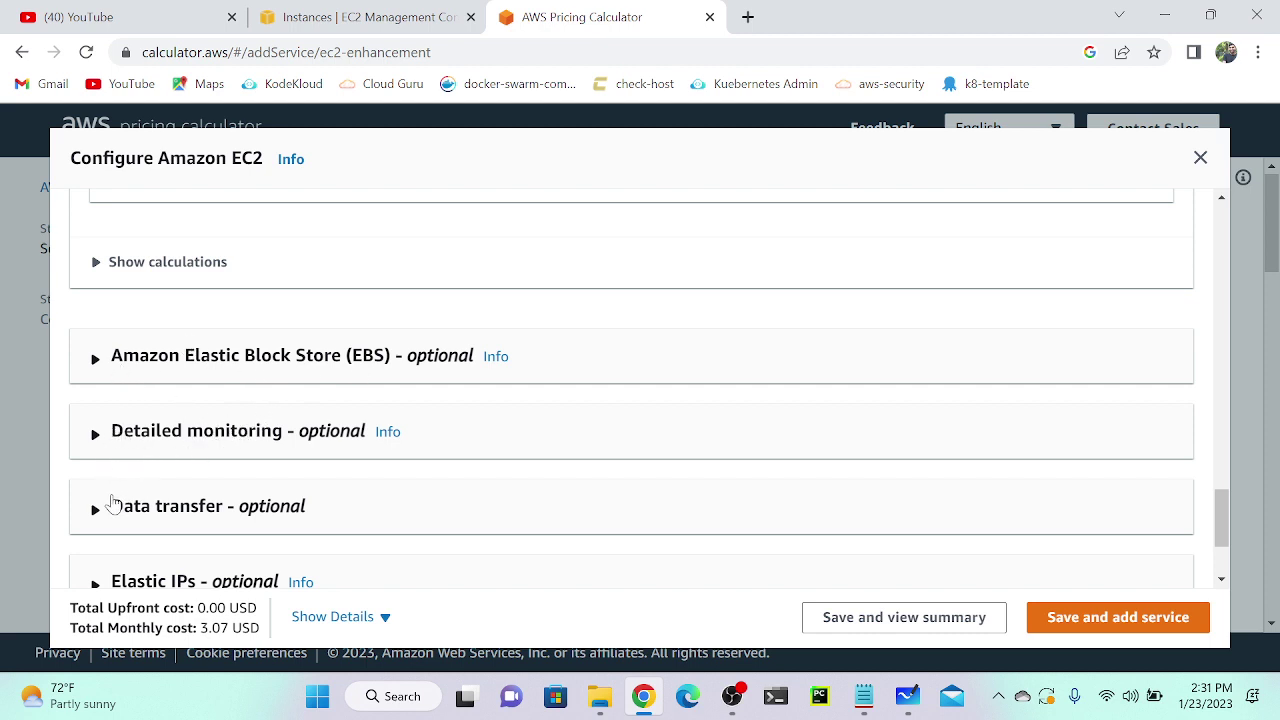
scroll(137, 503, "down", 1)
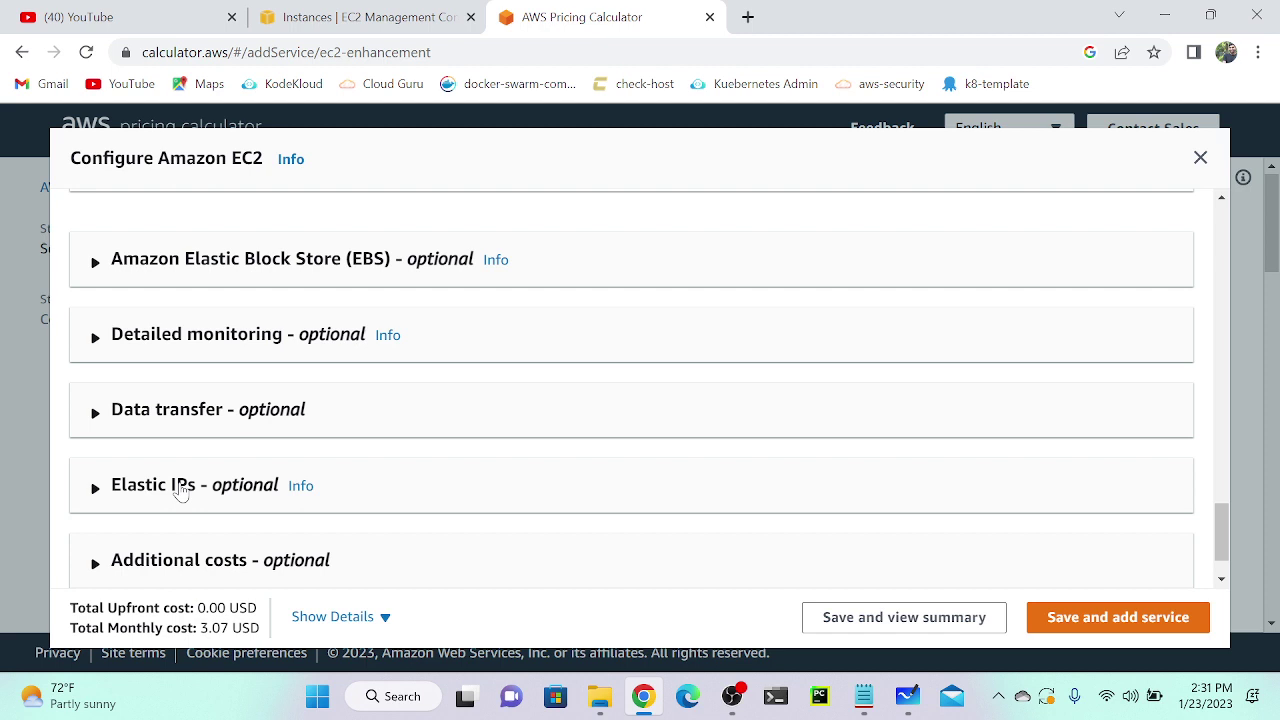
scroll(179, 488, "down", 1)
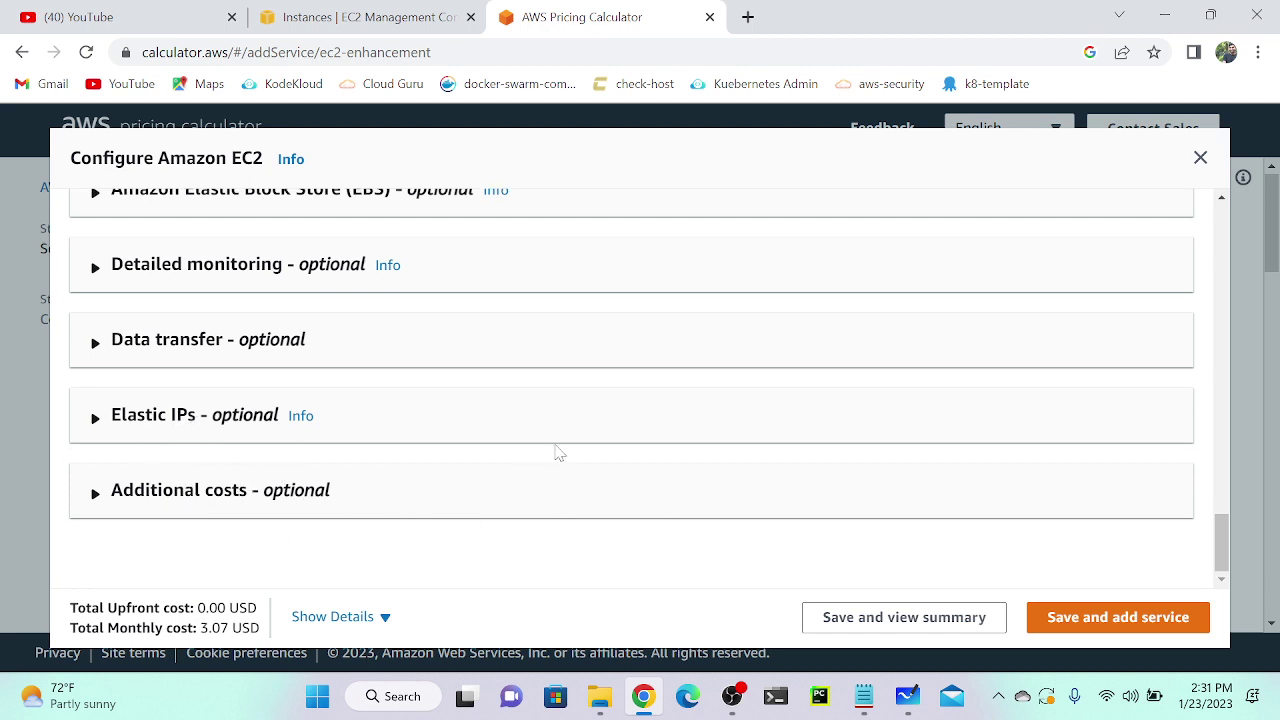
left_click(1073, 618)
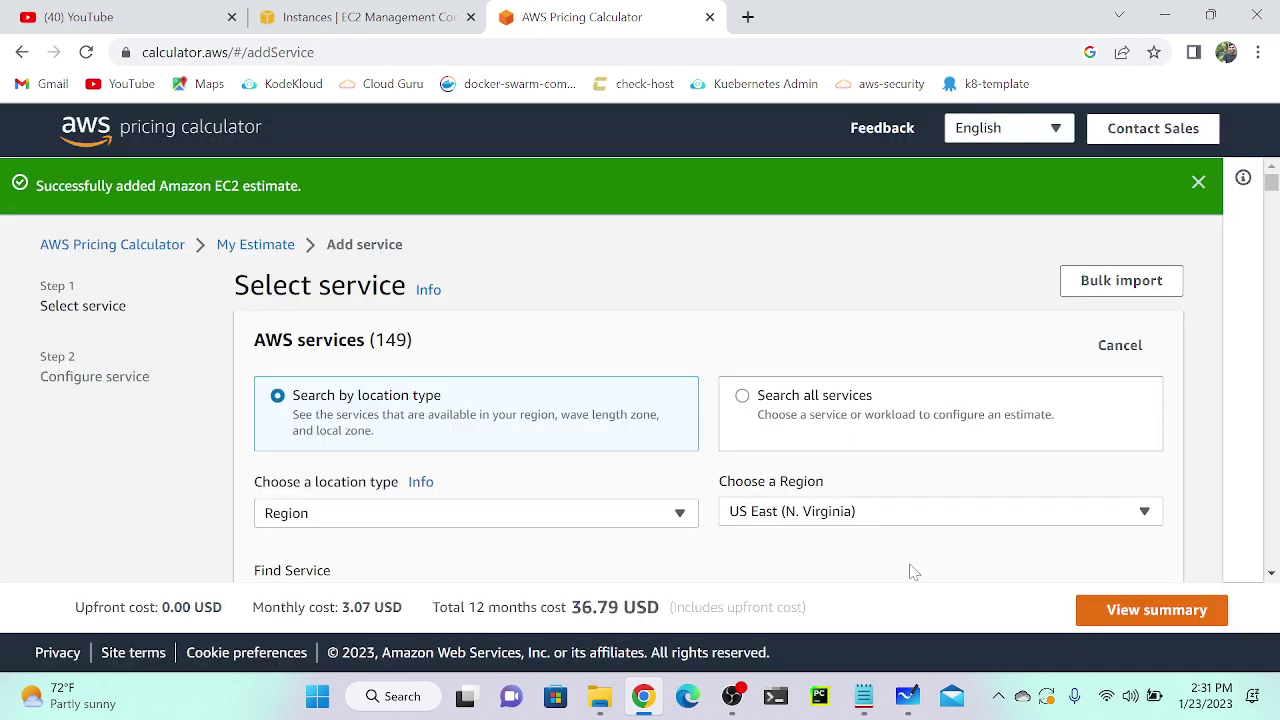
Step: Look over the service selection page, open the estimate's summary, and review its upfront, monthly and 12-month costs
scroll(733, 518, "down", 3)
scroll(733, 518, "down", 2)
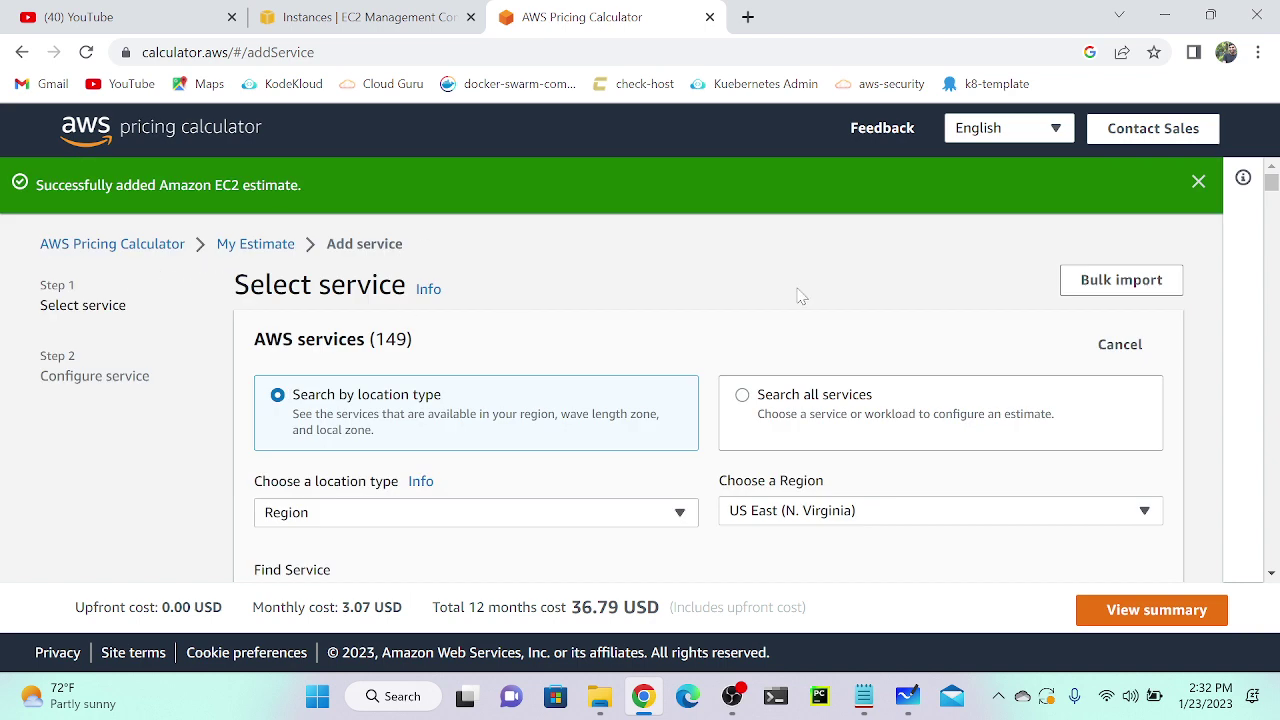
left_click(1117, 620)
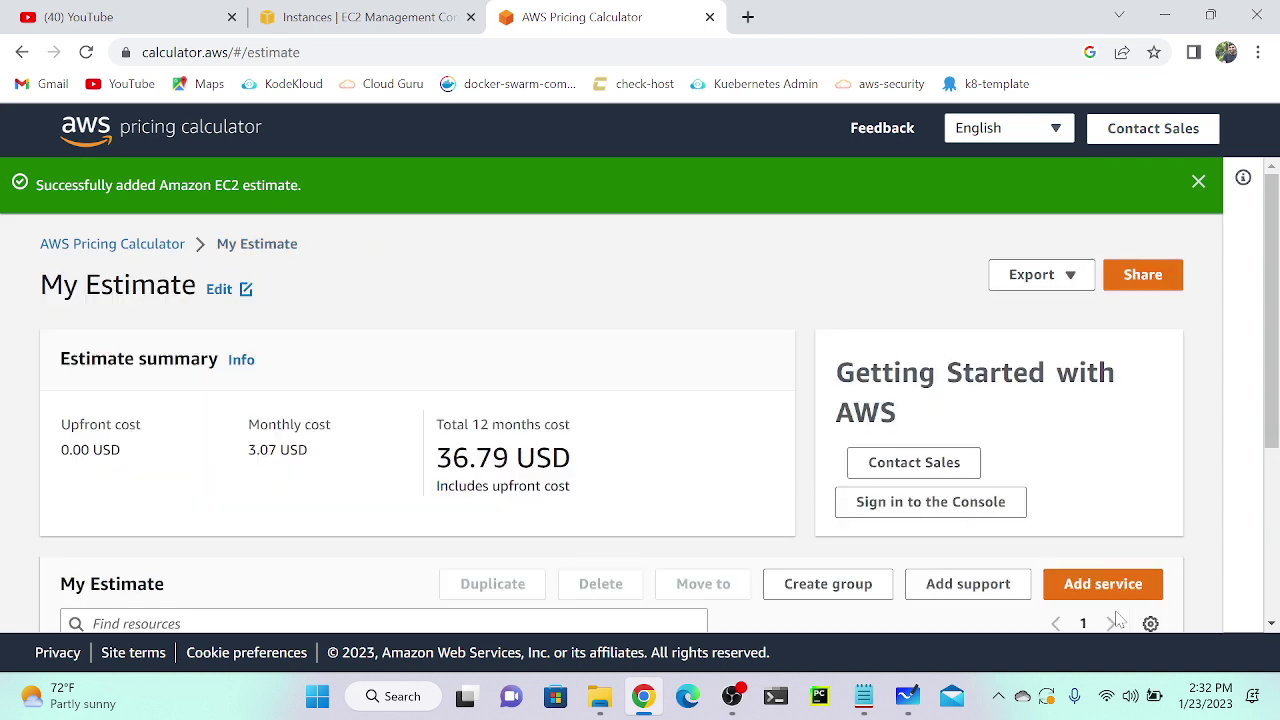
scroll(585, 470, "down", 1)
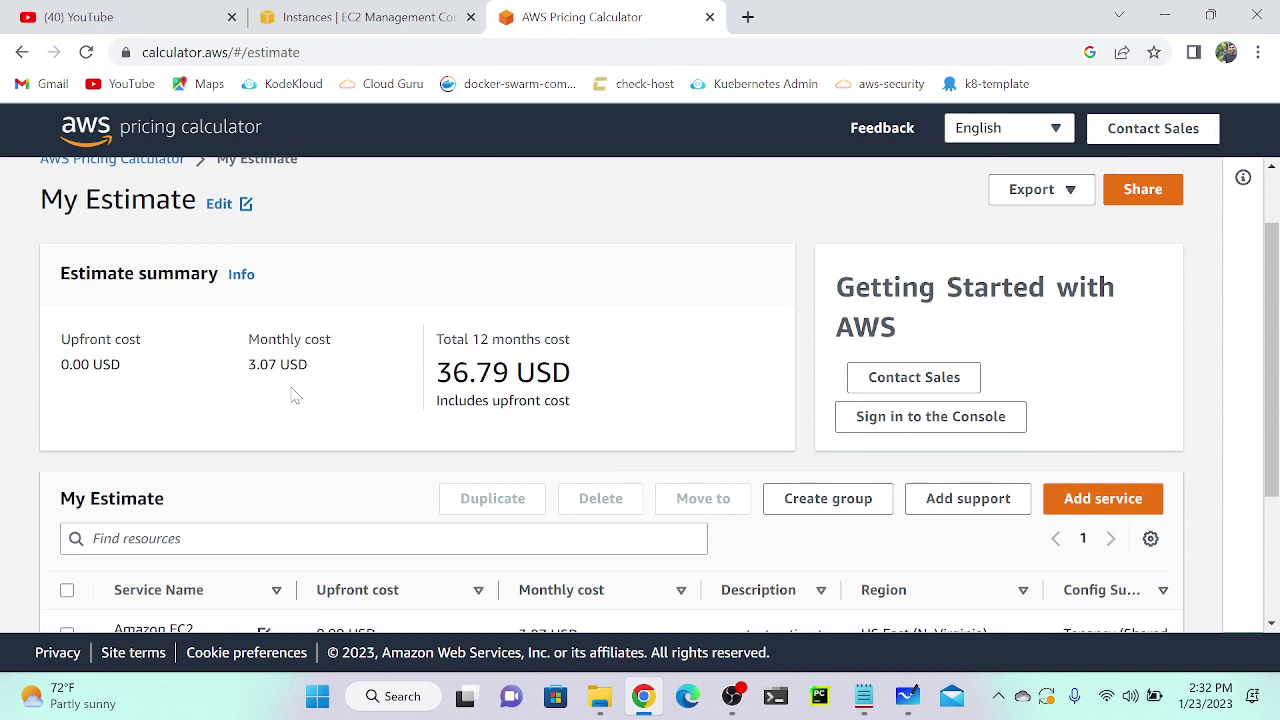
scroll(386, 340, "up", 1)
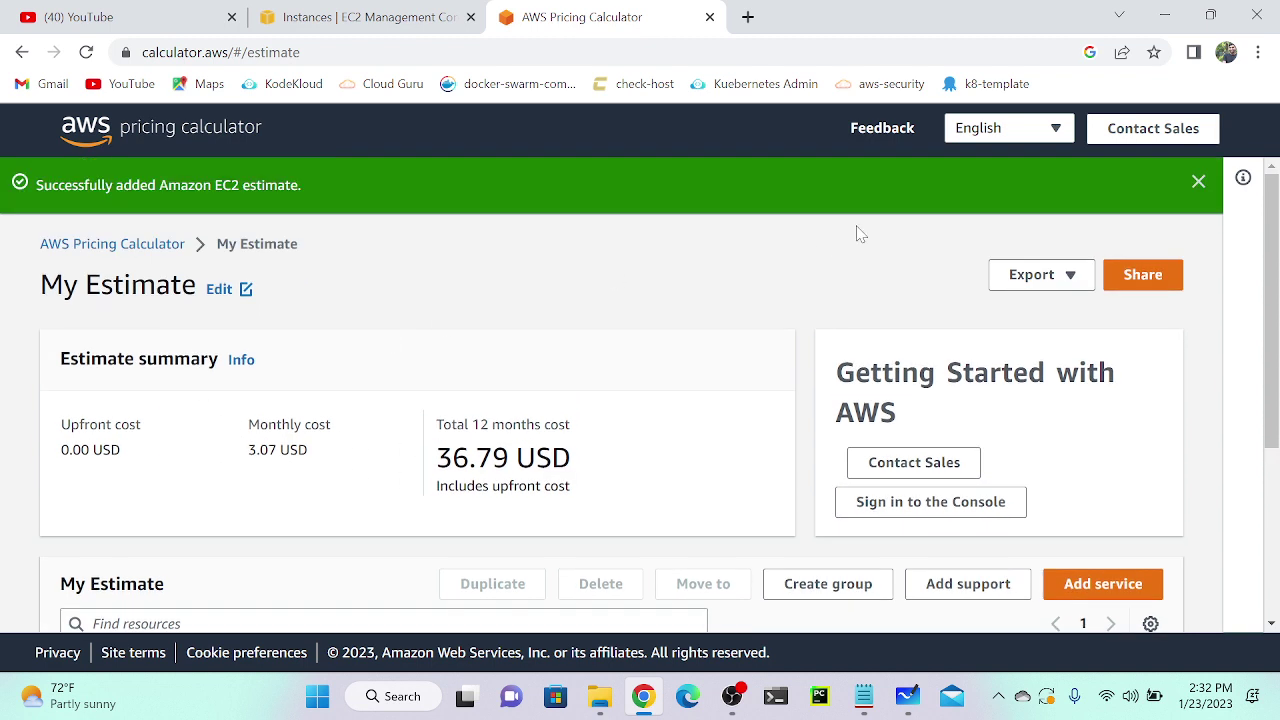
Step: Export My Estimate in PDF format, accepting the public server acknowledgment, to bring up its print preview
left_click(1060, 281)
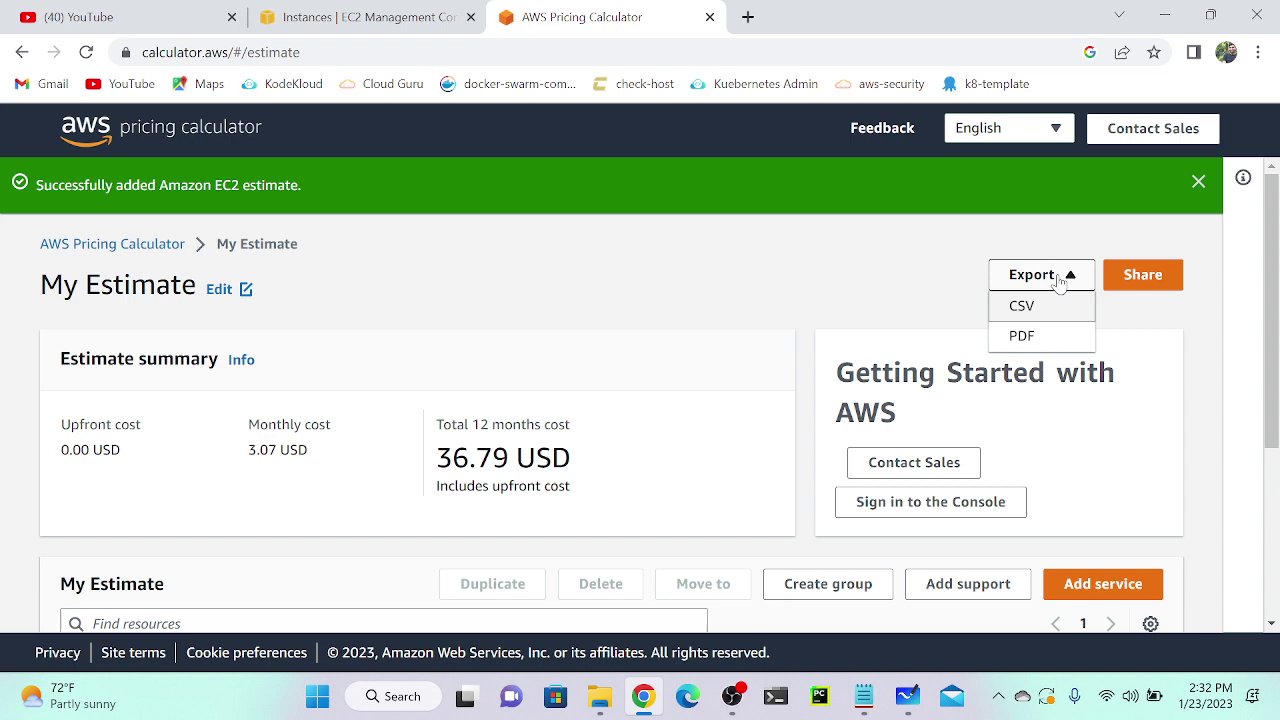
left_click(1037, 337)
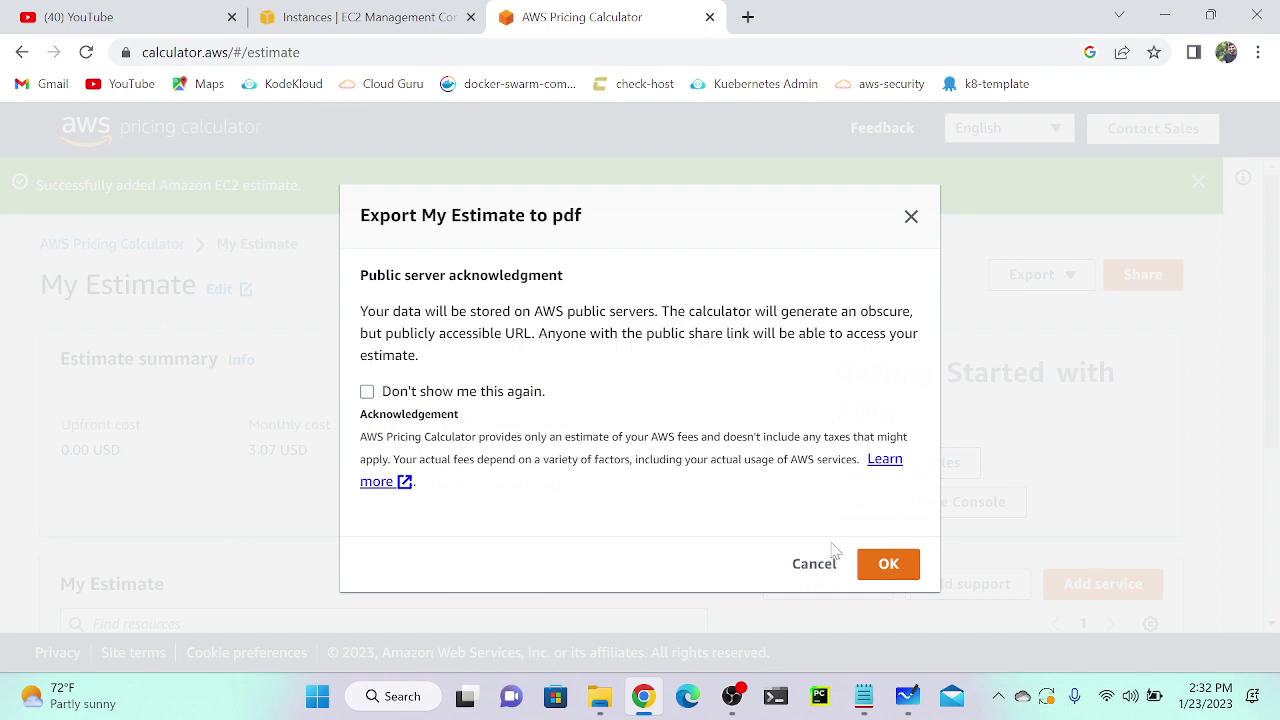
left_click(886, 563)
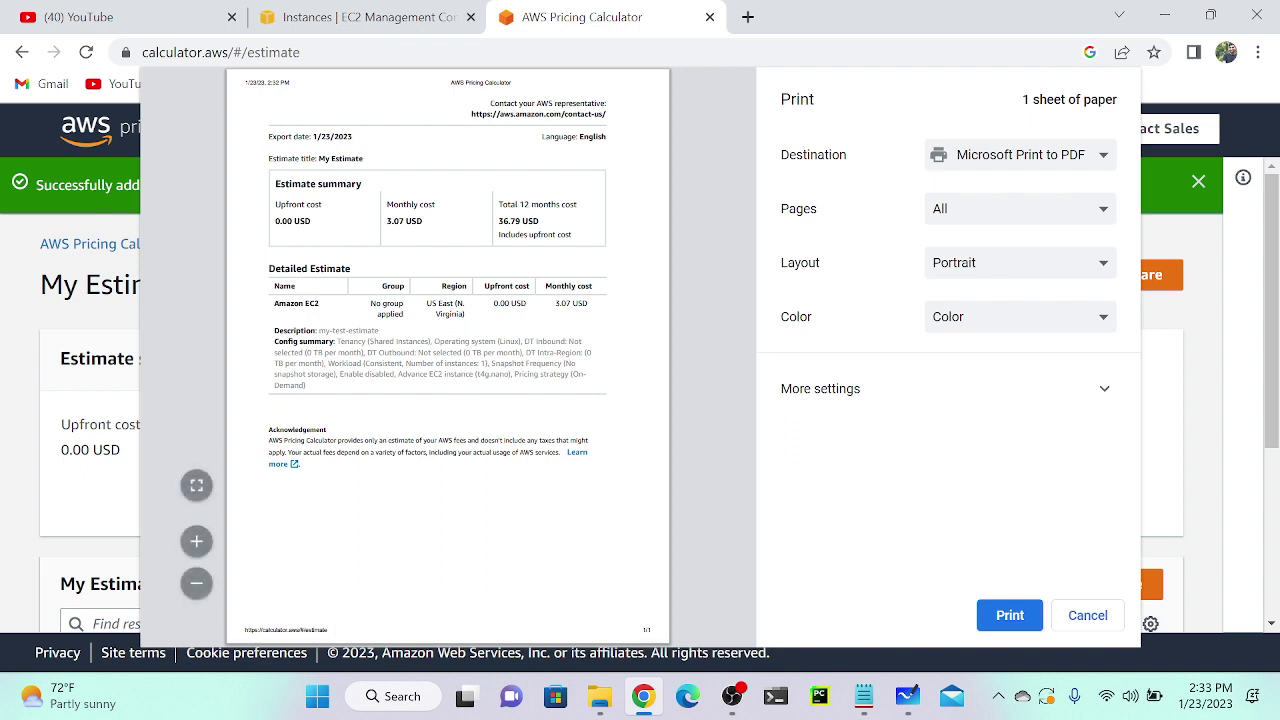
Step: Examine the Amazon EC2 configuration summary and monthly cost enlarged in the print preview, and close the preview without printing
left_click_drag(336, 342, 580, 375)
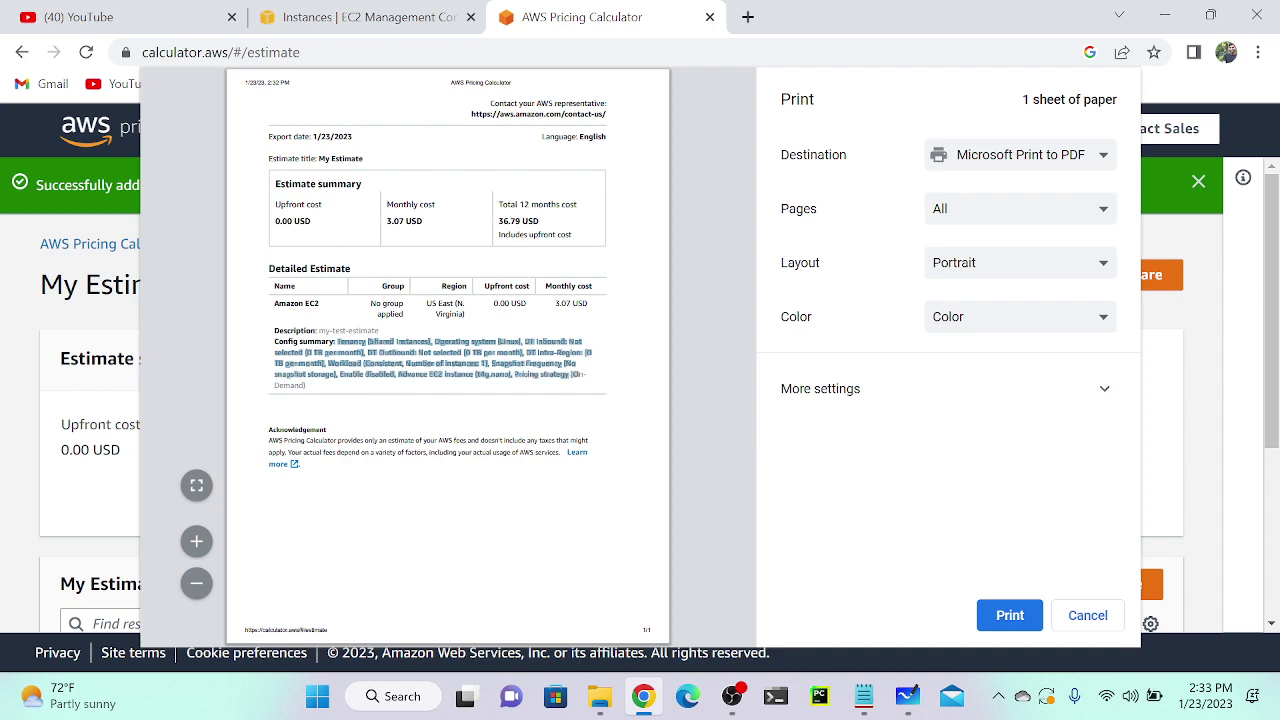
left_click(194, 541)
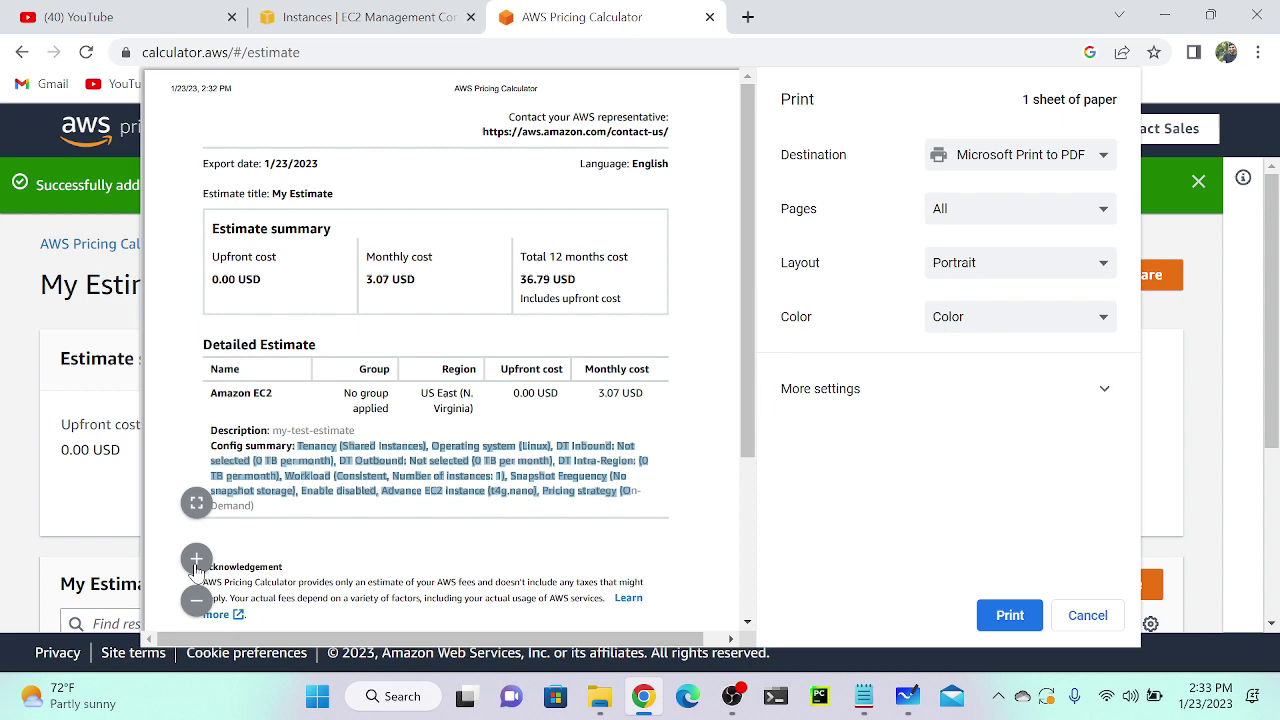
left_click(196, 558)
scroll(400, 555, "down", 4)
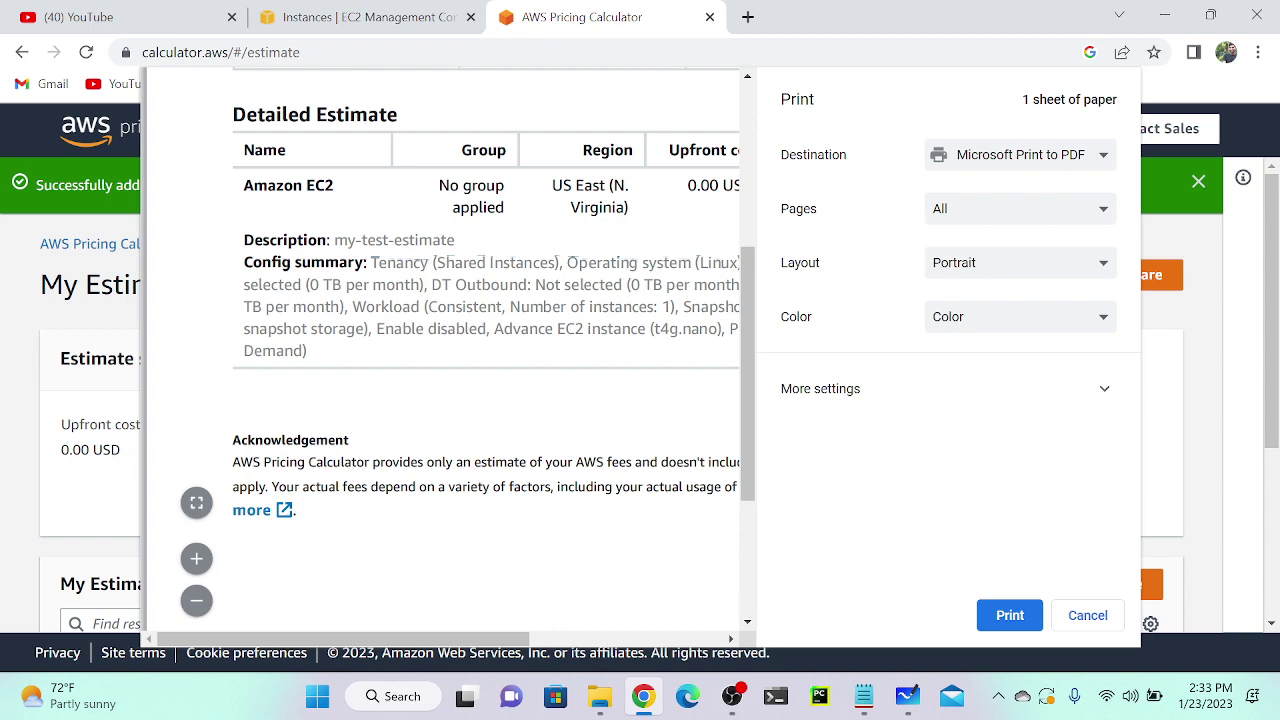
scroll(440, 350, "right", 5)
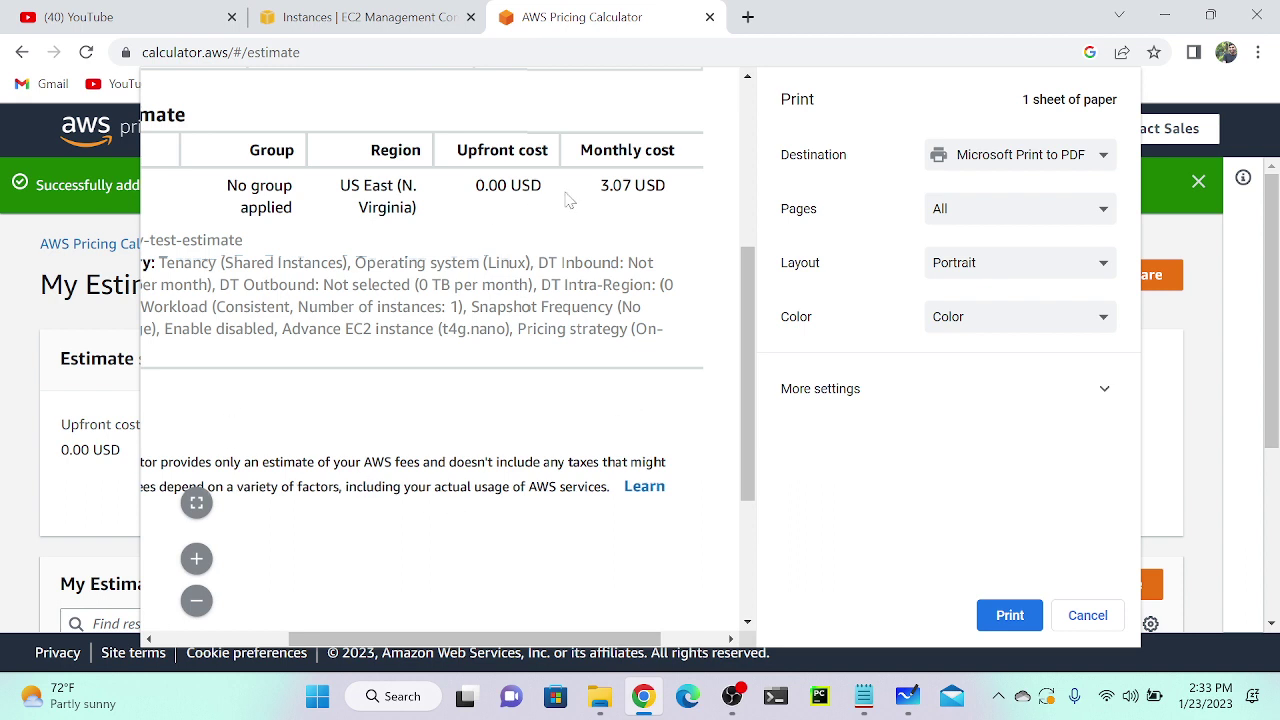
left_click_drag(600, 186, 668, 187)
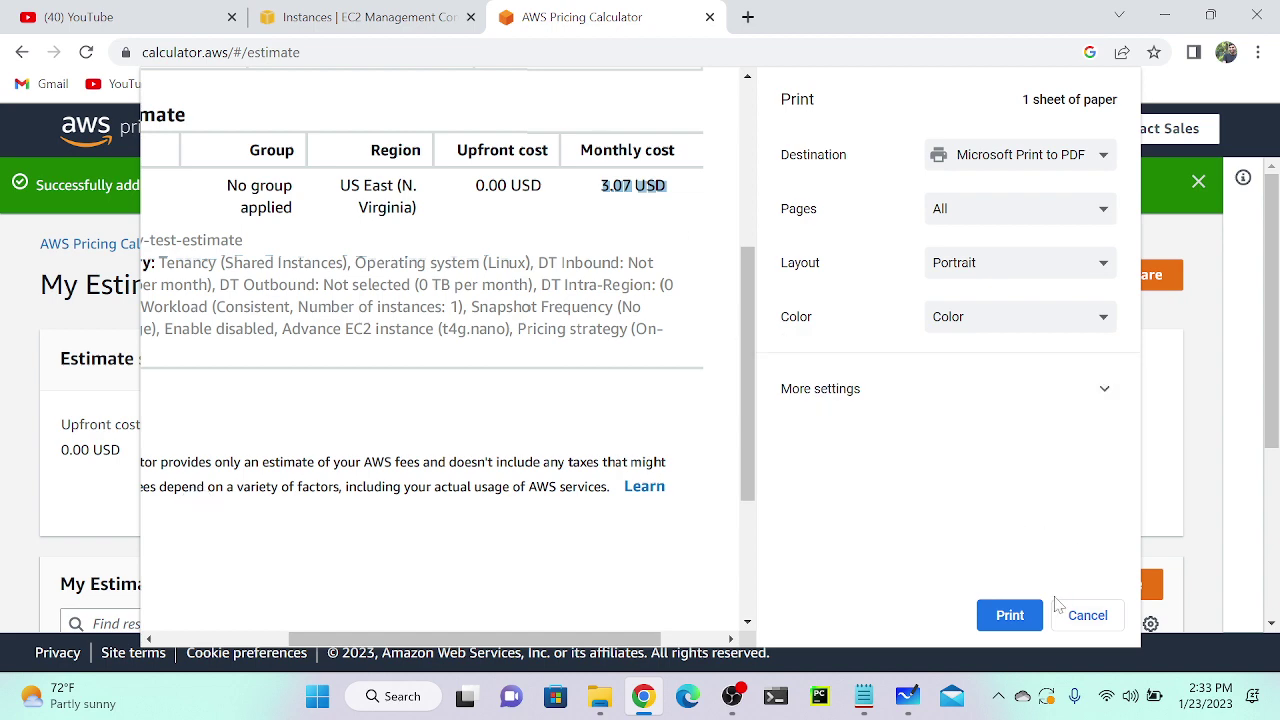
left_click(1097, 614)
left_click(732, 696)
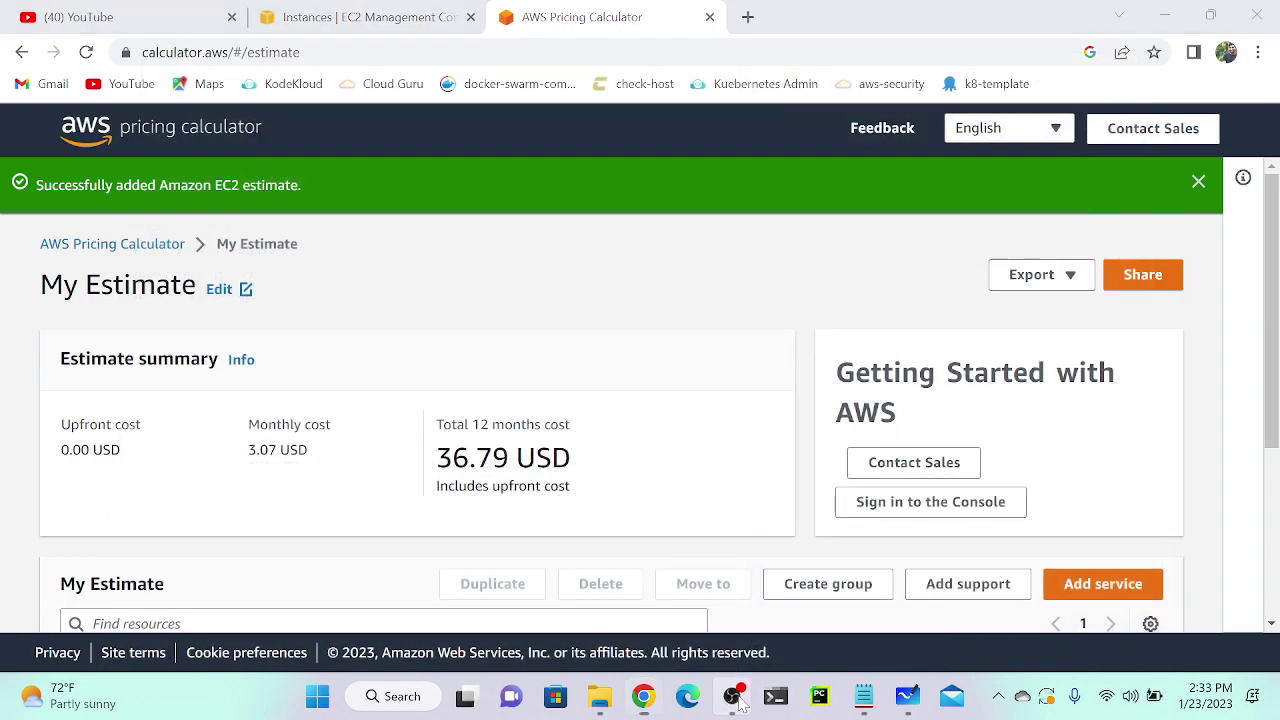